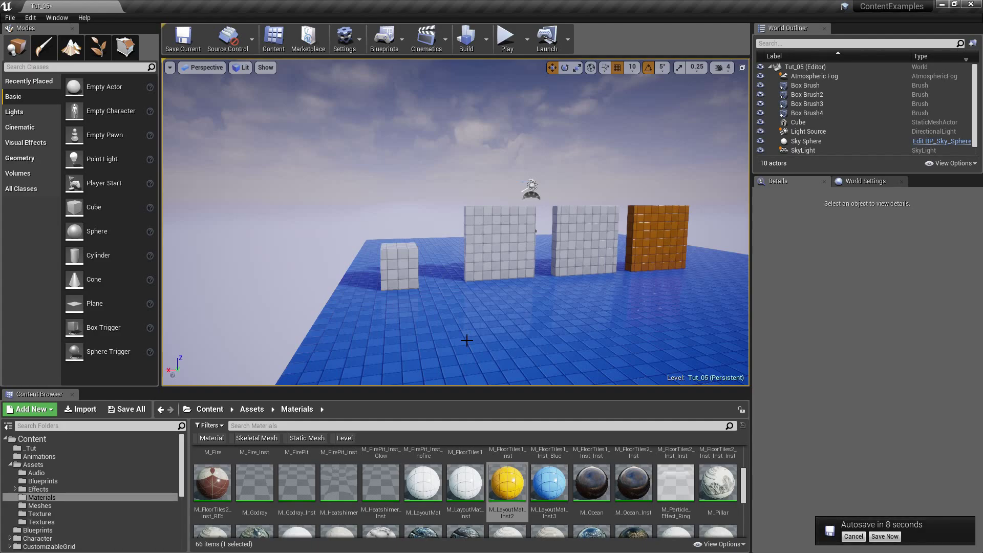
# Step: Select the small white box brush, Box Brush4, near the edge of the blue floor
pyautogui.moveTo(444, 327)
pyautogui.mouseDown()
pyautogui.moveTo(437, 333)
pyautogui.moveTo(431, 293)
pyautogui.mouseUp()
pyautogui.click(431, 266)
pyautogui.press('s')
pyautogui.moveTo(431, 293); pyautogui.dragTo(411, 295, button='right')
pyautogui.press('w')
pyautogui.moveTo(412, 322); pyautogui.dragTo(396, 280)
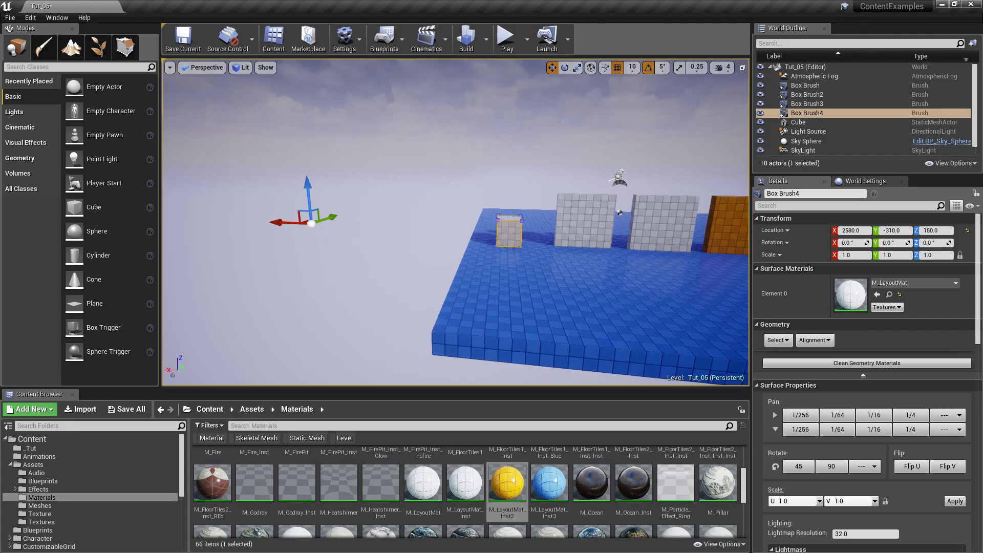
# Step: Examine where the transform pivot of the small box brush sits relative to its geometry
pyautogui.moveTo(512, 276)
pyautogui.mouseDown(button='right')
pyautogui.moveTo(542, 261)
pyautogui.moveTo(513, 278)
pyautogui.mouseUp(button='right')
pyautogui.rightClick(513, 276)
pyautogui.click(514, 245)
pyautogui.press('w')
pyautogui.moveTo(482, 246); pyautogui.dragTo(490, 253, button='right')
pyautogui.press('s')
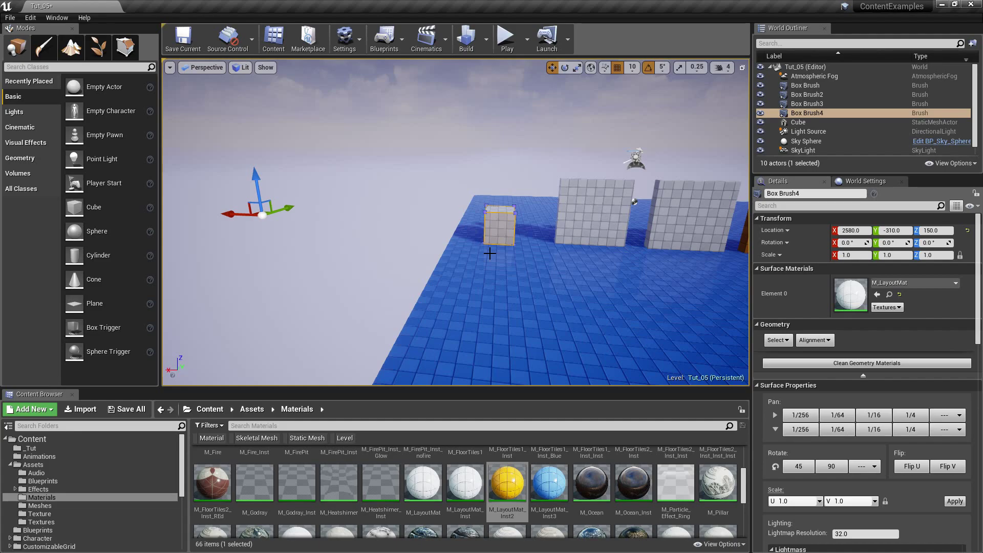
pyautogui.moveTo(486, 253)
pyautogui.mouseDown()
pyautogui.moveTo(480, 242)
pyautogui.moveTo(512, 239)
pyautogui.mouseUp()
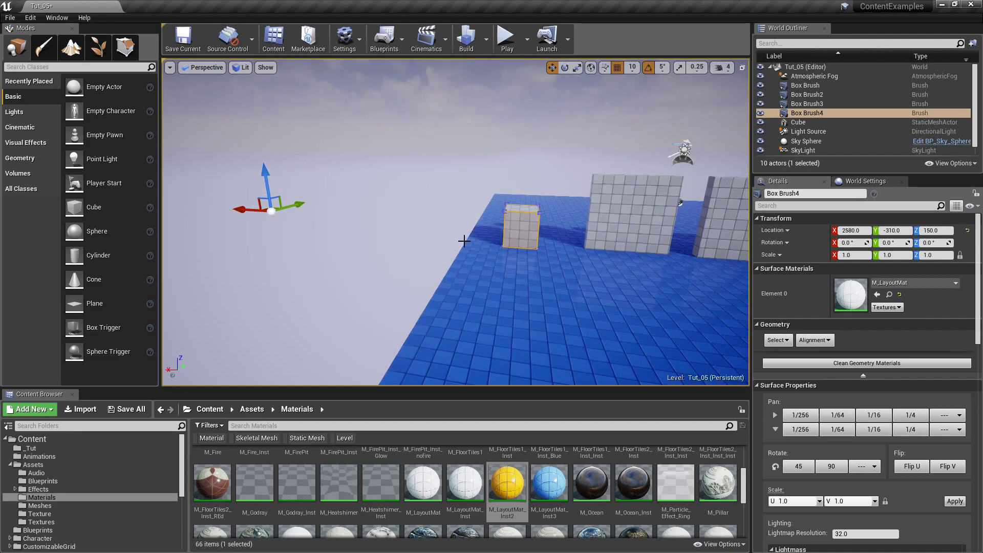
pyautogui.moveTo(463, 241); pyautogui.dragTo(469, 244, button='right')
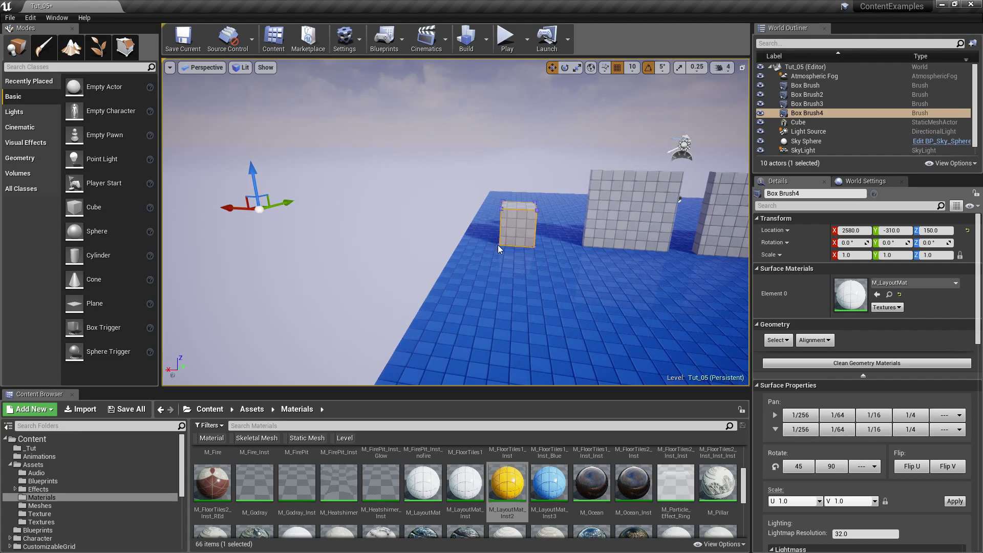
pyautogui.moveTo(467, 231)
pyautogui.mouseDown(button='right')
pyautogui.moveTo(477, 236)
pyautogui.moveTo(469, 233)
pyautogui.mouseUp(button='right')
pyautogui.moveTo(492, 241); pyautogui.dragTo(393, 213)
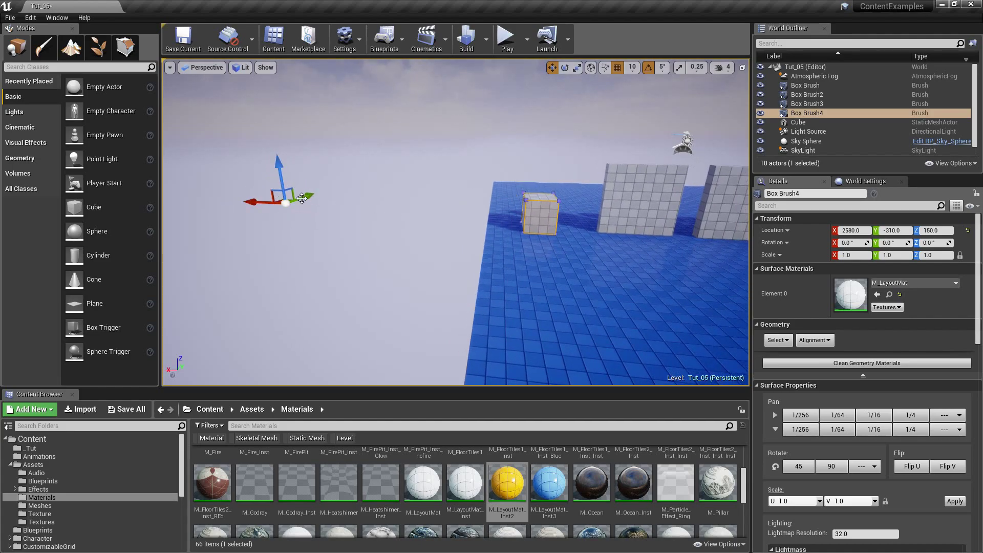
# Step: Move the small box brush's temporary pivot to its bottom corner vertex and focus the view on it
pyautogui.moveTo(288, 203)
pyautogui.mouseDown(button='middle')
pyautogui.moveTo(489, 171)
pyautogui.moveTo(496, 268)
pyautogui.moveTo(505, 213)
pyautogui.moveTo(519, 237)
pyautogui.mouseUp(button='middle')
pyautogui.press('a')
pyautogui.moveTo(519, 237); pyautogui.dragTo(624, 237, button='right')
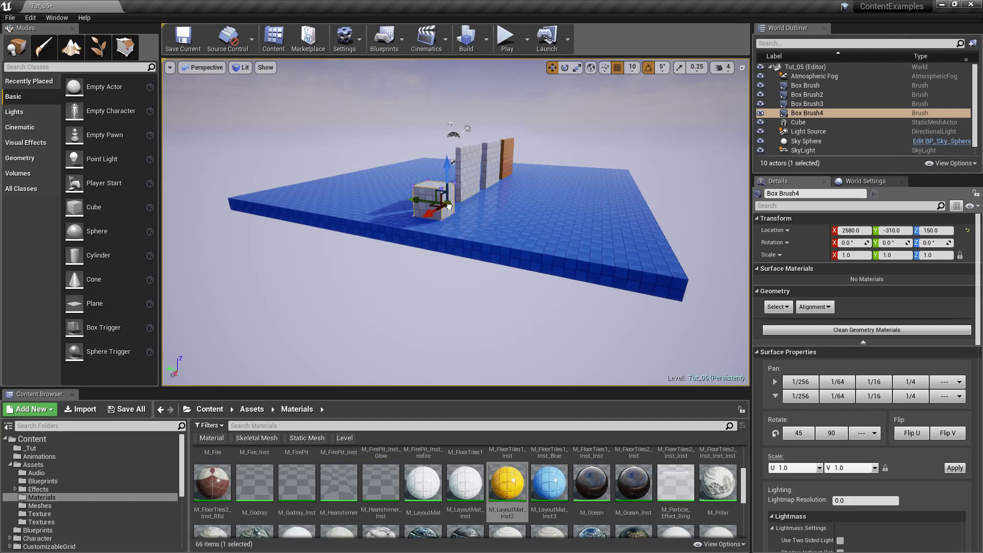
pyautogui.press('f')
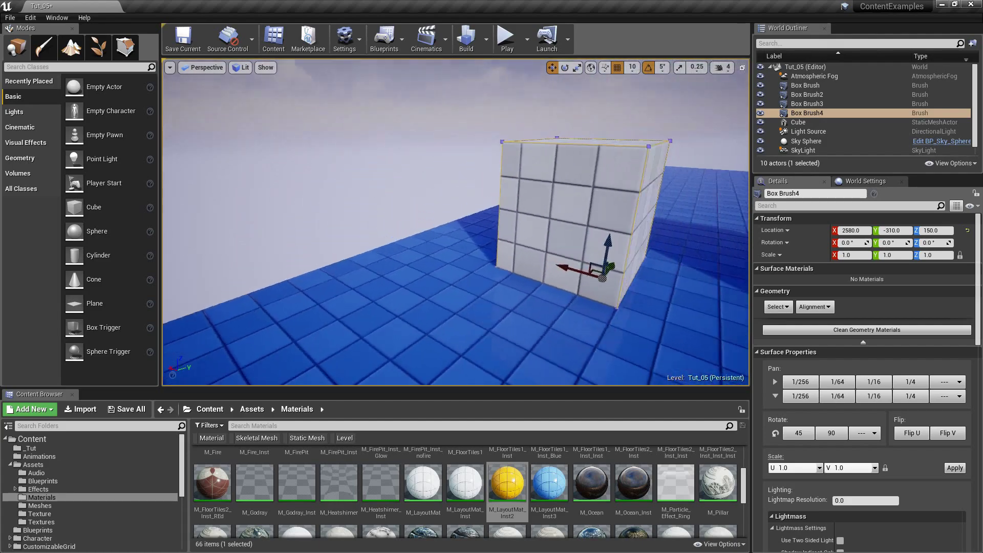
pyautogui.moveTo(559, 291); pyautogui.dragTo(465, 262, button='middle')
pyautogui.moveTo(482, 248); pyautogui.dragTo(506, 244, button='right')
pyautogui.moveTo(393, 242)
pyautogui.keyDown('alt'); pyautogui.mouseDown()
pyautogui.moveTo(392, 222)
pyautogui.moveTo(410, 246)
pyautogui.moveTo(394, 246)
pyautogui.mouseUp(); pyautogui.keyUp('alt')
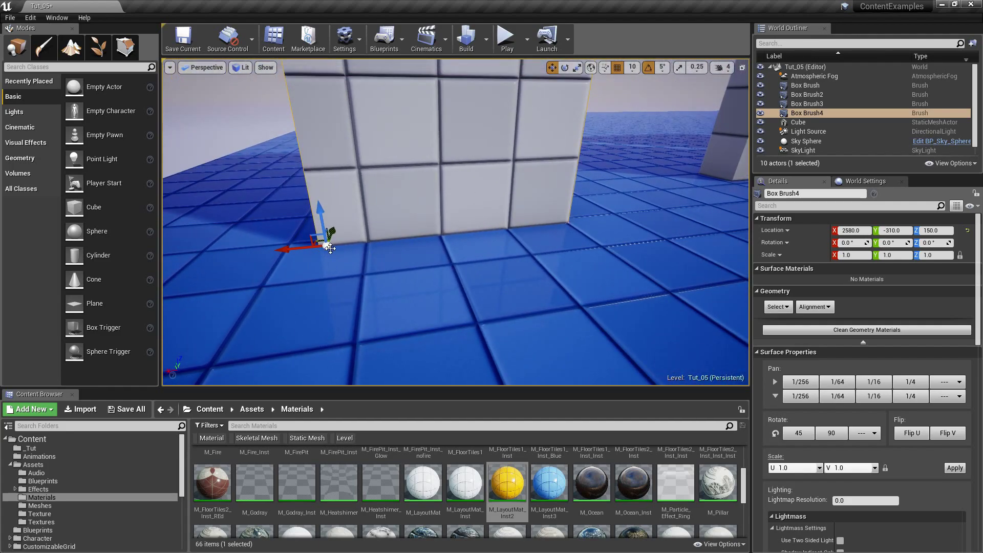
pyautogui.keyDown('alt'); pyautogui.moveTo(331, 248); pyautogui.dragTo(346, 245); pyautogui.keyUp('alt')
pyautogui.keyDown('alt'); pyautogui.moveTo(431, 263); pyautogui.dragTo(380, 262); pyautogui.keyUp('alt')
pyautogui.moveTo(449, 264)
pyautogui.mouseDown(button='right')
pyautogui.moveTo(440, 266)
pyautogui.moveTo(474, 265)
pyautogui.moveTo(435, 258)
pyautogui.moveTo(476, 268)
pyautogui.mouseUp(button='right')
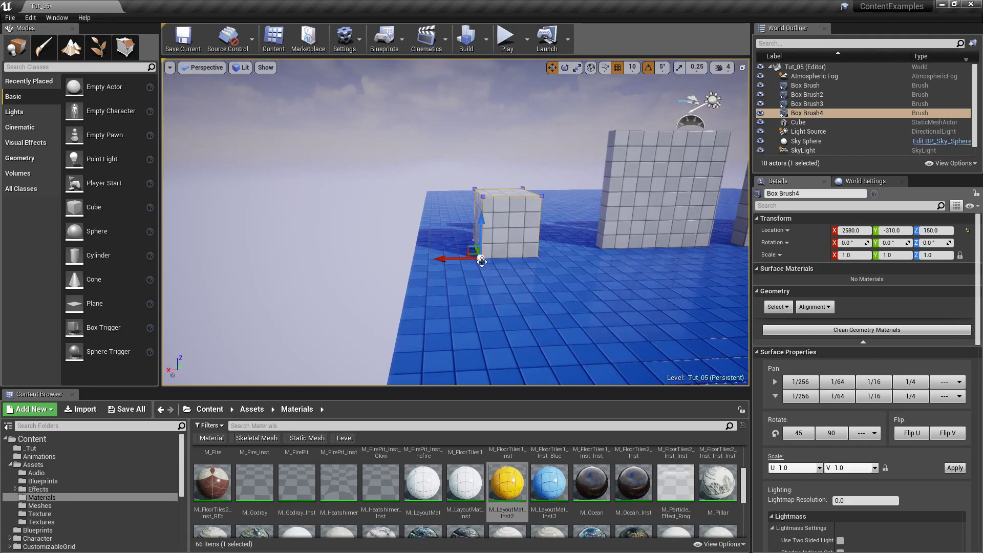
pyautogui.moveTo(535, 259)
pyautogui.mouseDown(button='right')
pyautogui.moveTo(545, 254)
pyautogui.moveTo(534, 259)
pyautogui.moveTo(498, 220)
pyautogui.mouseUp(button='right')
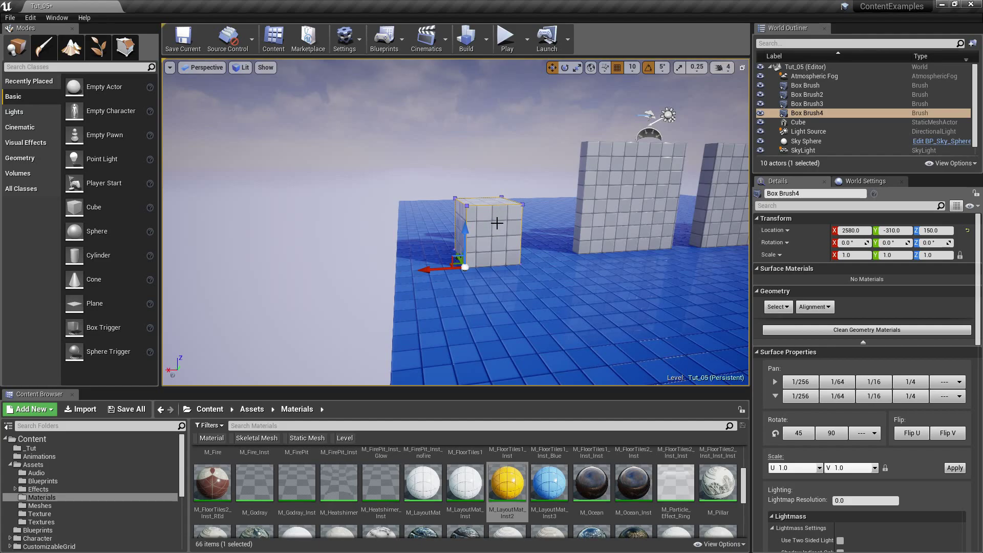
# Step: Reselect the whole small box brush to return the gizmo to its original pivot
pyautogui.click(497, 223)
pyautogui.moveTo(495, 229)
pyautogui.mouseDown(button='right')
pyautogui.moveTo(476, 248)
pyautogui.moveTo(355, 242)
pyautogui.mouseUp(button='right')
pyautogui.click(492, 233)
pyautogui.click(486, 247)
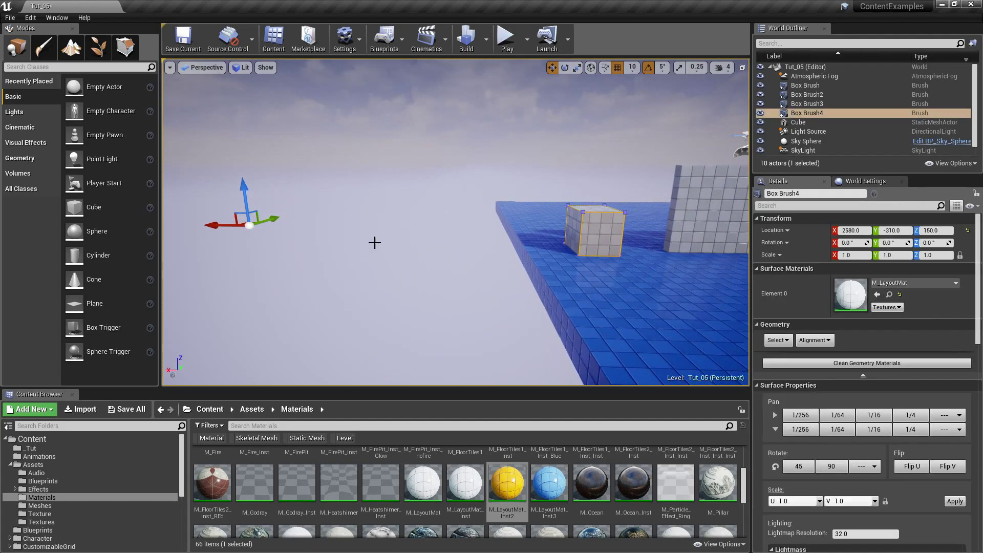
pyautogui.moveTo(450, 234); pyautogui.dragTo(451, 243, button='right')
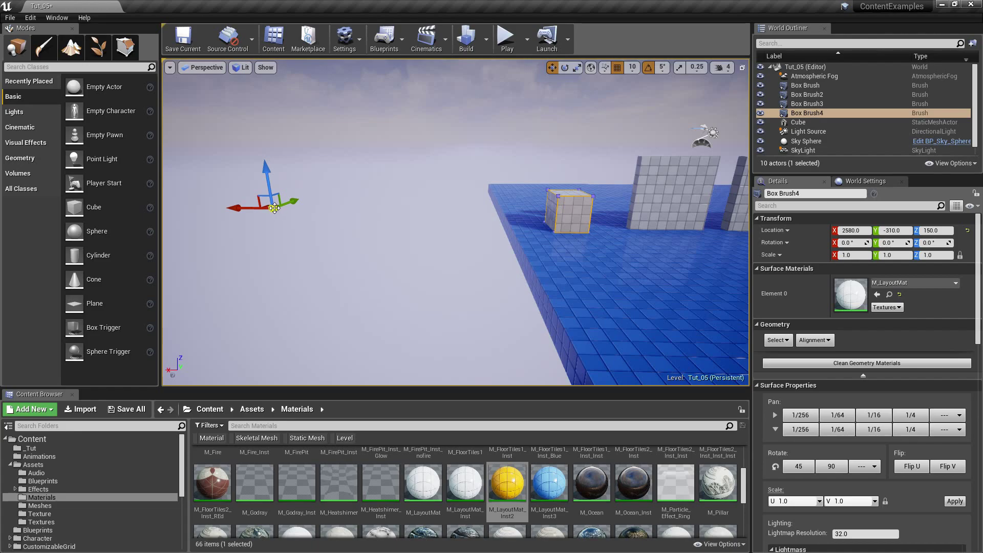
# Step: Move the small box brush's pivot to its bottom front corner and store it with Set as Pivot Offset
pyautogui.moveTo(274, 207)
pyautogui.mouseDown(button='middle')
pyautogui.moveTo(564, 204)
pyautogui.moveTo(559, 219)
pyautogui.mouseUp(button='middle')
pyautogui.moveTo(599, 238)
pyautogui.mouseDown(button='right')
pyautogui.moveTo(578, 258)
pyautogui.moveTo(604, 317)
pyautogui.moveTo(567, 234)
pyautogui.moveTo(491, 207)
pyautogui.mouseUp(button='right')
pyautogui.press('w')
pyautogui.press('w')
pyautogui.press('s')
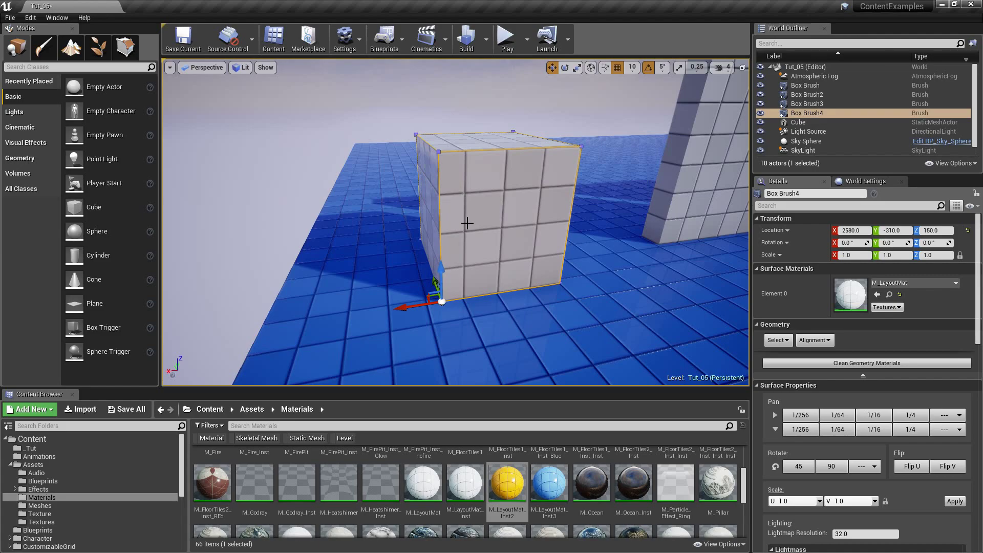
pyautogui.rightClick(466, 223)
pyautogui.moveTo(515, 499)
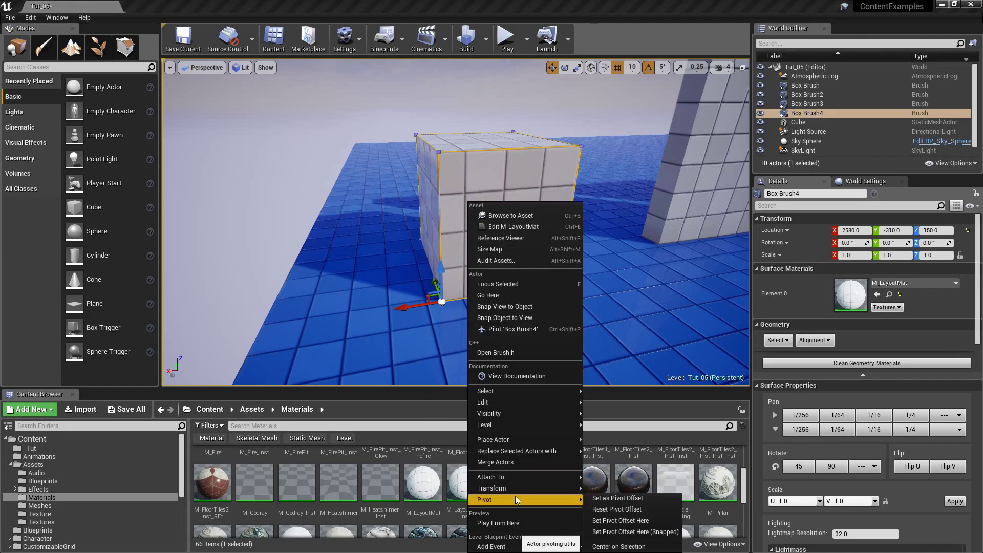
pyautogui.click(647, 499)
# Step: Reselect the small box brush and move it along the Y axis to -230
pyautogui.scroll(-6, 494, 324)
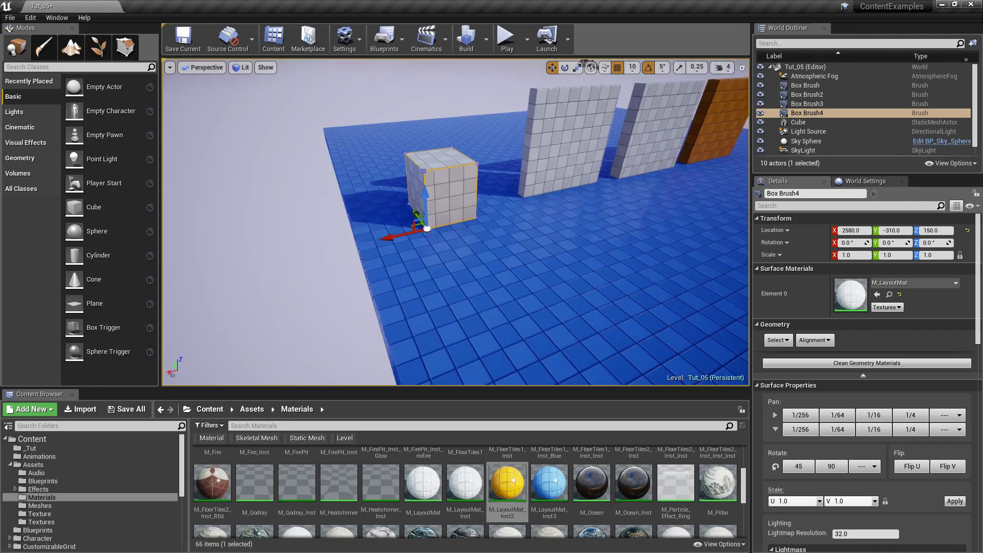
pyautogui.moveTo(544, 277); pyautogui.dragTo(588, 277, button='right')
pyautogui.click(543, 277)
pyautogui.click(481, 202)
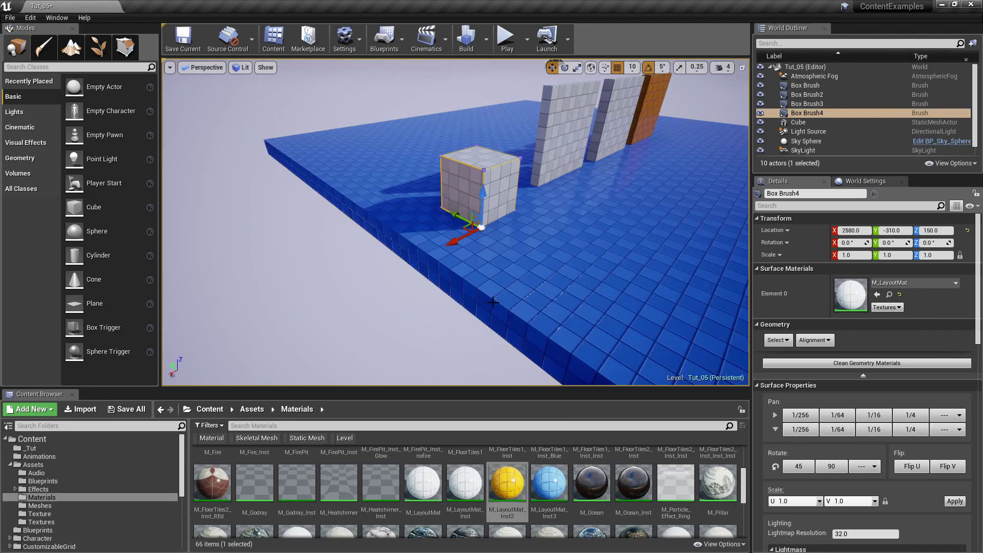
pyautogui.moveTo(455, 215); pyautogui.dragTo(419, 199)
pyautogui.moveTo(419, 198)
pyautogui.mouseDown(button='right')
pyautogui.moveTo(394, 154)
pyautogui.moveTo(422, 190)
pyautogui.mouseUp(button='right')
pyautogui.press('w')
# Step: Select the white wall nearest the small box, Box Brush2
pyautogui.moveTo(443, 251); pyautogui.dragTo(482, 272)
pyautogui.moveTo(481, 273)
pyautogui.mouseDown(button='right')
pyautogui.moveTo(404, 217)
pyautogui.moveTo(391, 221)
pyautogui.moveTo(455, 274)
pyautogui.moveTo(445, 273)
pyautogui.moveTo(473, 271)
pyautogui.moveTo(521, 291)
pyautogui.moveTo(532, 276)
pyautogui.mouseUp(button='right')
pyautogui.press('d')
pyautogui.press('w')
pyautogui.press('s')
pyautogui.click(486, 268)
pyautogui.press('s')
pyautogui.press('d')
pyautogui.press('w')
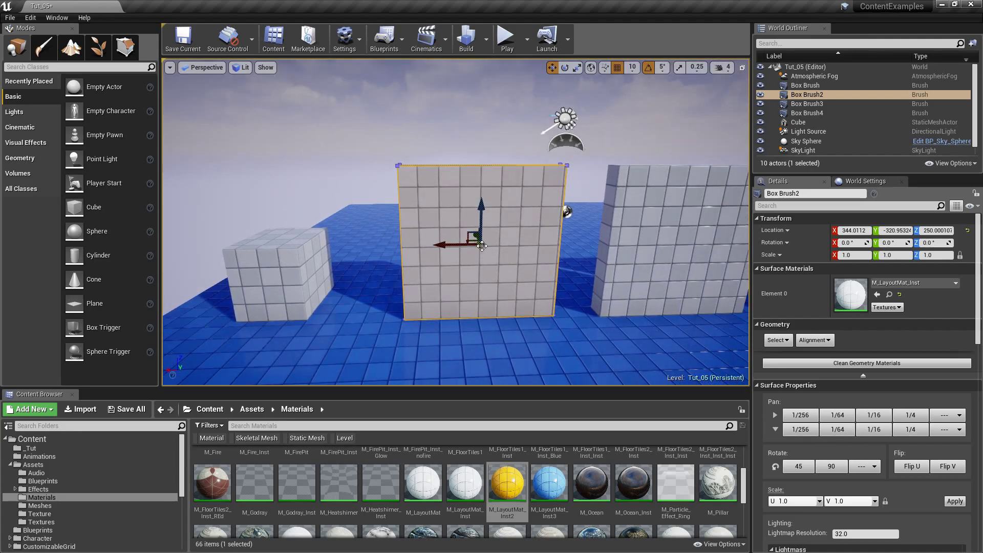
# Step: Move the wall's pivot to its bottom corner nearest the small box and store it with Set as Pivot Offset
pyautogui.moveTo(482, 246)
pyautogui.mouseDown(button='right')
pyautogui.moveTo(473, 261)
pyautogui.moveTo(482, 260)
pyautogui.mouseUp(button='right')
pyautogui.press('a')
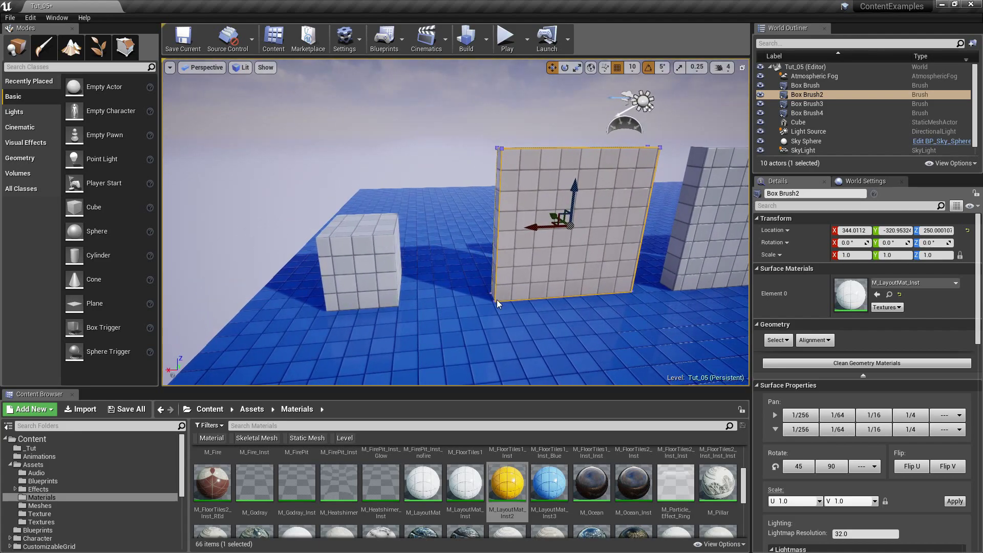
pyautogui.moveTo(496, 299); pyautogui.dragTo(558, 239, button='right')
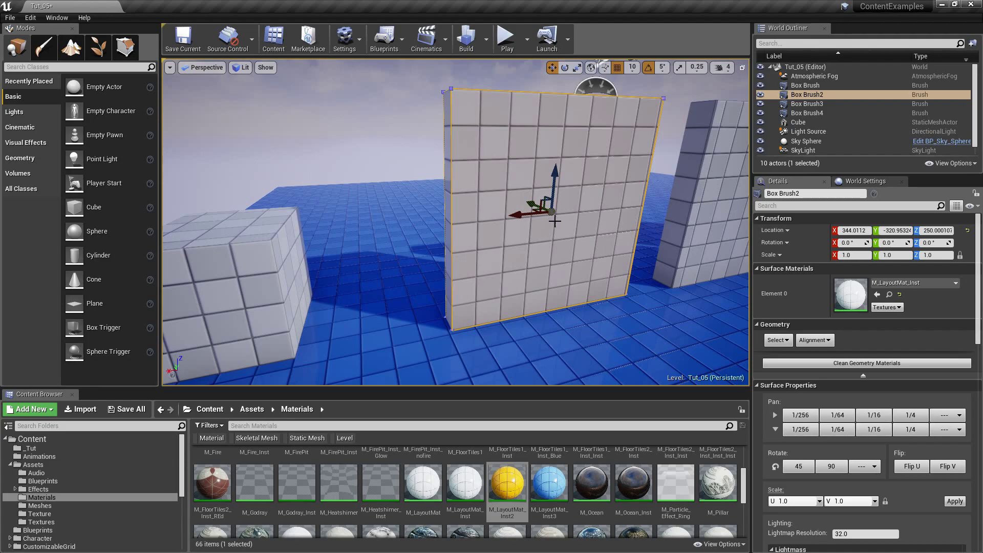
pyautogui.moveTo(553, 211)
pyautogui.mouseDown(button='middle')
pyautogui.moveTo(551, 230)
pyautogui.moveTo(457, 325)
pyautogui.mouseUp(button='middle')
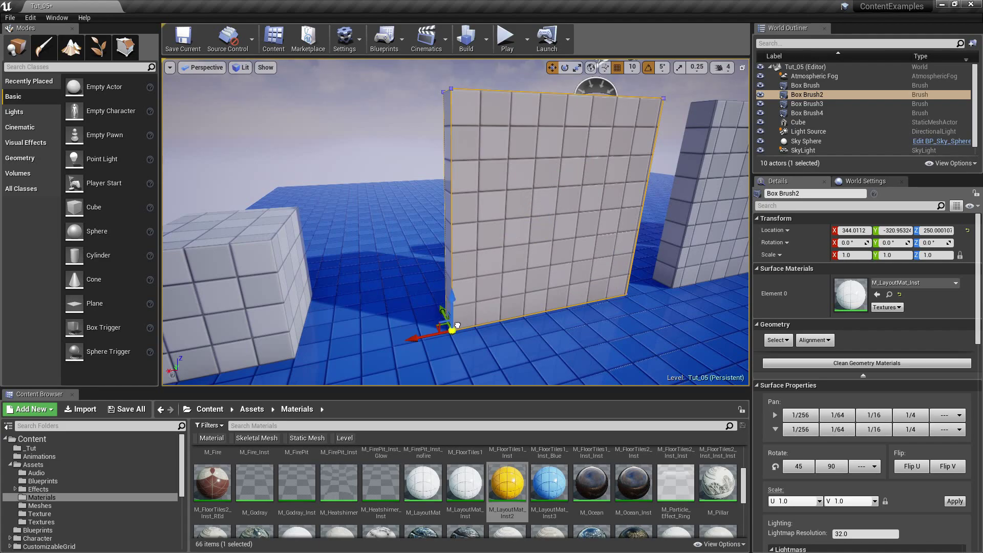
pyautogui.rightClick(496, 264)
pyautogui.moveTo(539, 487)
pyautogui.click(646, 498)
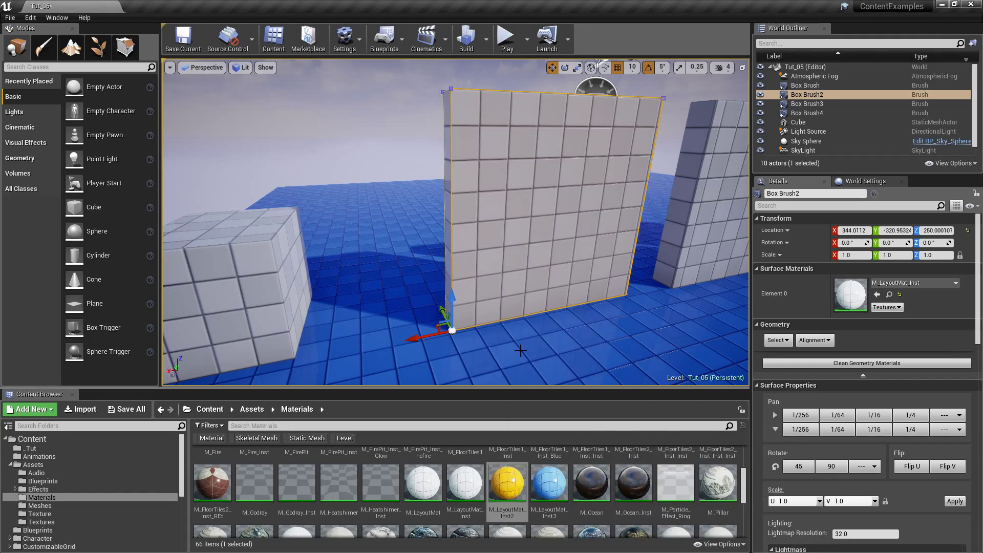
# Step: Reset the pivot offset of the selected white wall
pyautogui.moveTo(515, 338)
pyautogui.mouseDown(button='right')
pyautogui.moveTo(461, 315)
pyautogui.moveTo(458, 323)
pyautogui.moveTo(492, 325)
pyautogui.moveTo(496, 312)
pyautogui.mouseUp(button='right')
pyautogui.rightClick(444, 277)
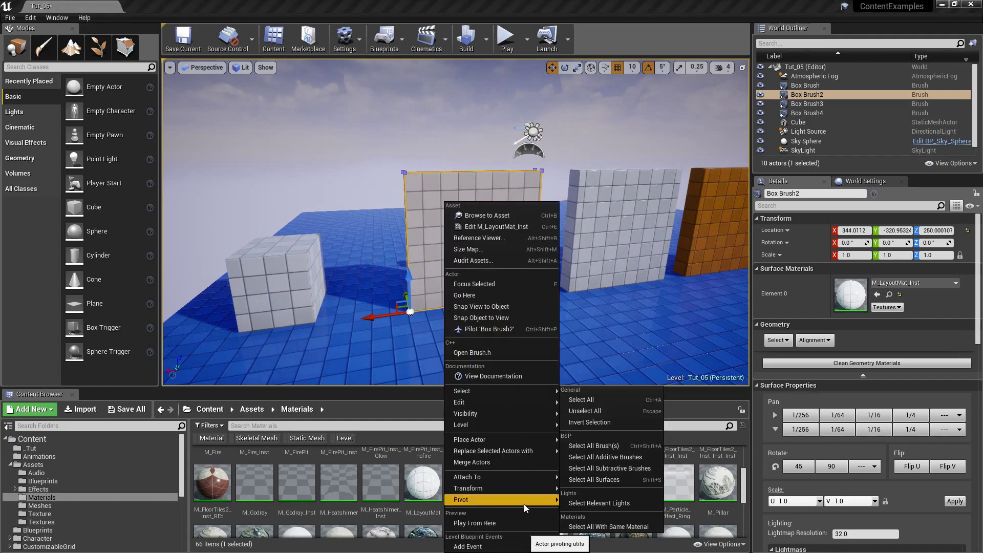
pyautogui.moveTo(524, 504)
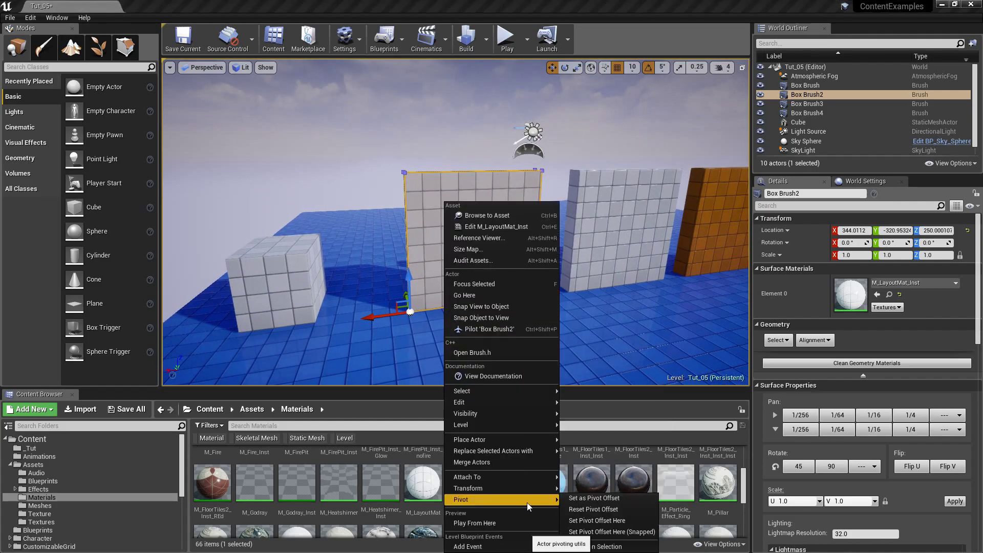
pyautogui.click(632, 512)
# Step: Examine the pivot options for the white wall, including Set Pivot Offset Here
pyautogui.moveTo(490, 295); pyautogui.dragTo(518, 289, button='right')
pyautogui.rightClick(518, 288)
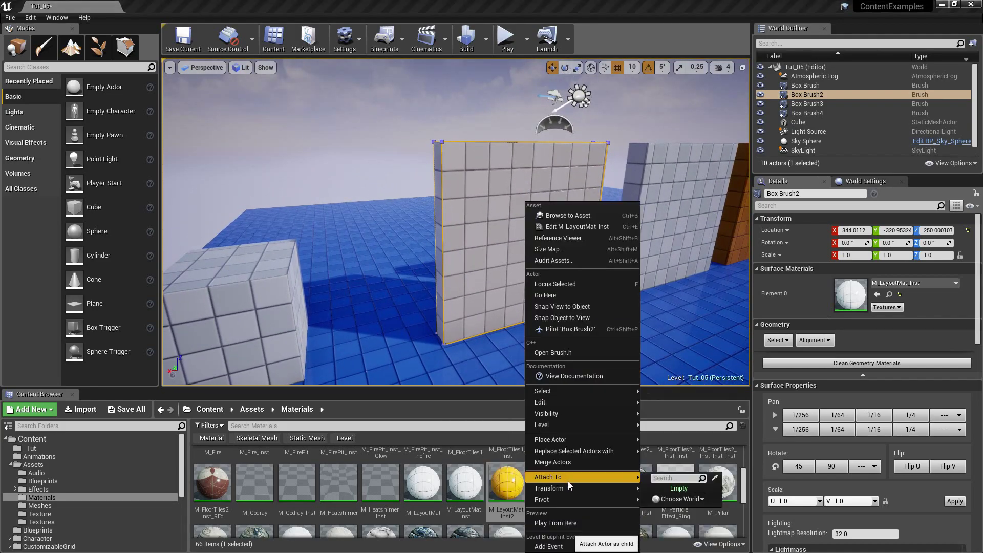
pyautogui.moveTo(569, 499)
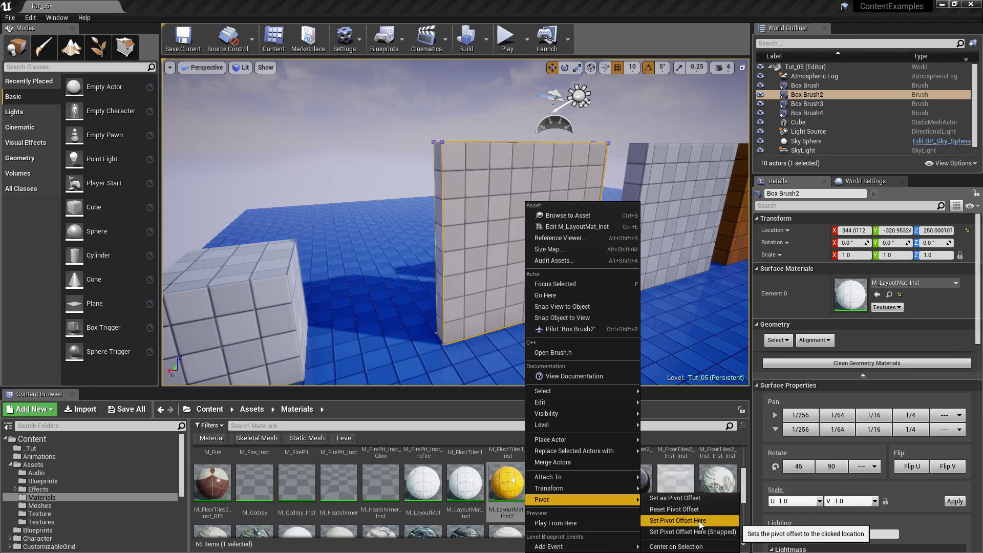
pyautogui.moveTo(396, 311); pyautogui.dragTo(417, 341, button='right')
pyautogui.moveTo(441, 298); pyautogui.dragTo(461, 275, button='right')
pyautogui.click(402, 254)
pyautogui.press('v')
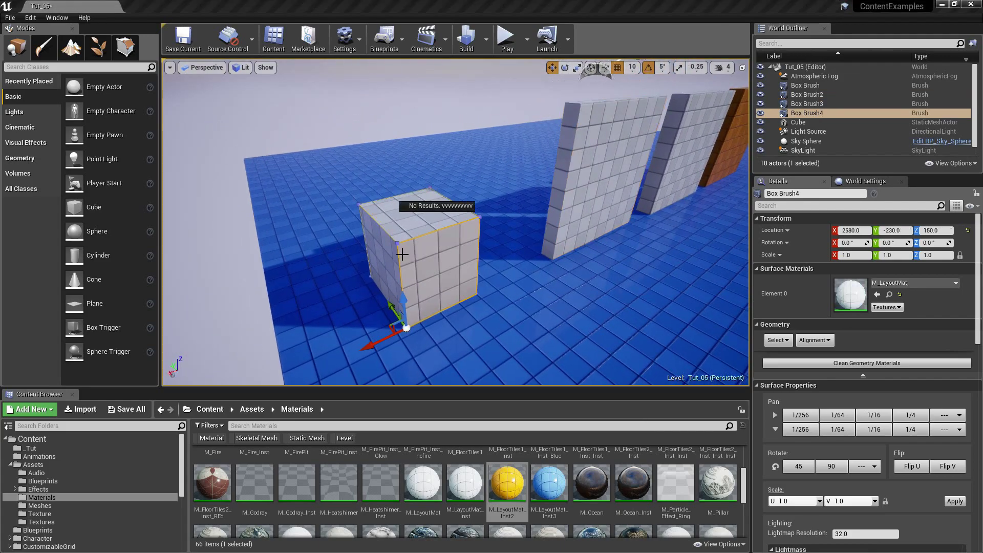
pyautogui.moveTo(478, 292)
pyautogui.mouseDown(button='right')
pyautogui.moveTo(494, 281)
pyautogui.moveTo(476, 259)
pyautogui.moveTo(487, 300)
pyautogui.mouseUp(button='right')
pyautogui.press('Escape')
# Step: Pick Box Brush2's bottom corner vertex as a temporary pivot, focus on it, and reselect the whole wall
pyautogui.click(480, 276)
pyautogui.click(468, 290)
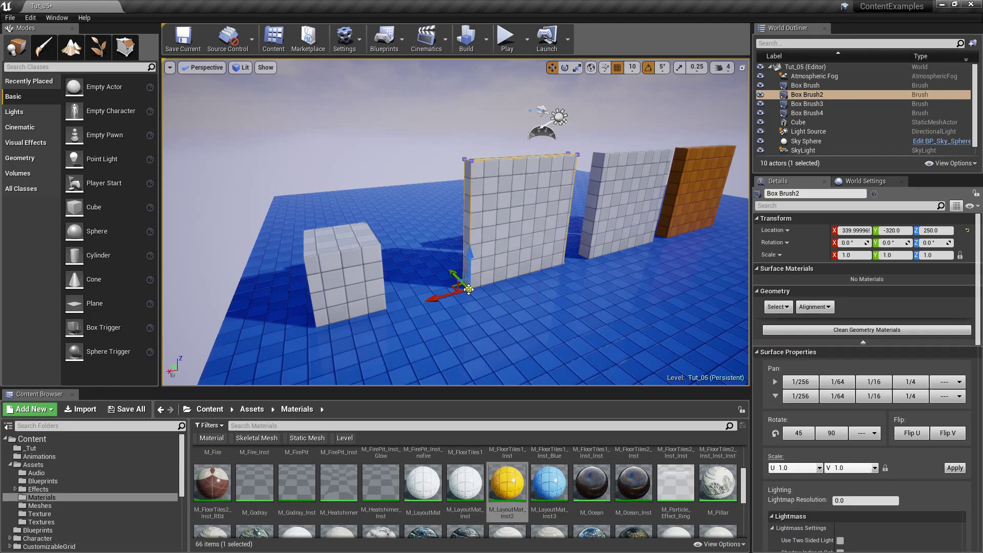
pyautogui.press('f')
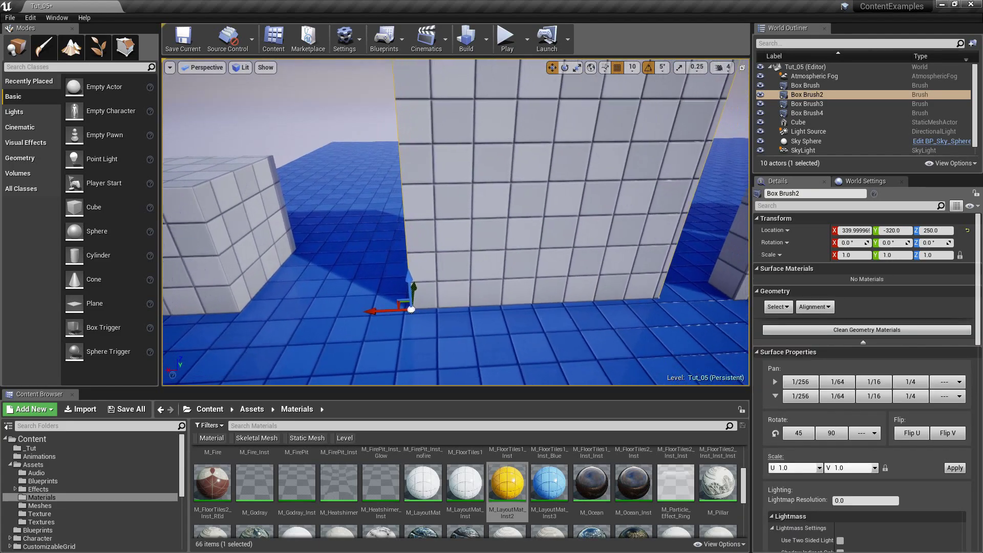
pyautogui.click(485, 278)
pyautogui.moveTo(481, 287)
pyautogui.mouseDown(button='right')
pyautogui.moveTo(485, 279)
pyautogui.moveTo(469, 278)
pyautogui.mouseUp(button='right')
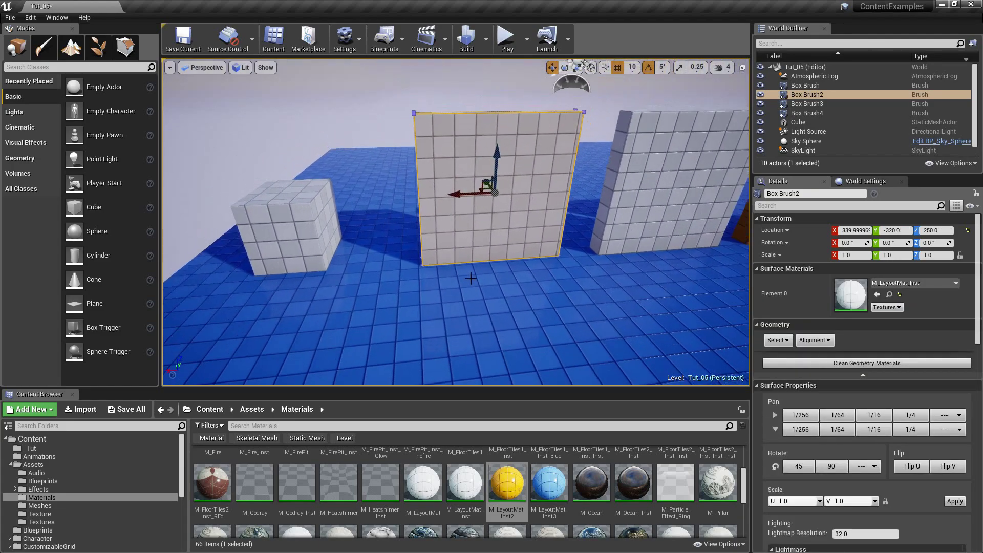
# Step: Place the wall's temporary pivot on its bottom corner vertex and move it to the top corner vertex on the small box's side
pyautogui.click(423, 264)
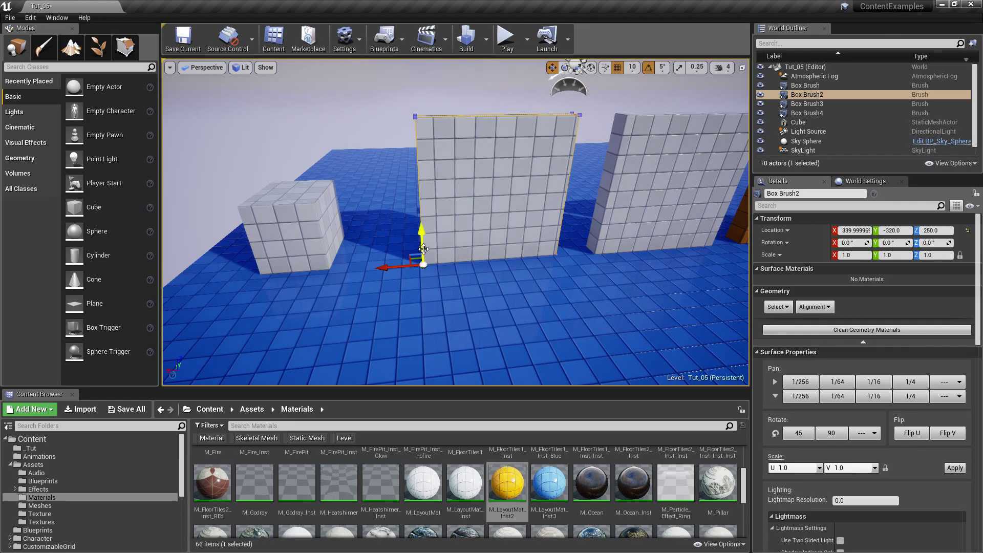
pyautogui.rightClick(422, 249)
pyautogui.moveTo(432, 250); pyautogui.dragTo(433, 279, button='right')
pyautogui.press('w')
pyautogui.click(442, 197)
pyautogui.press('s')
pyautogui.moveTo(441, 197); pyautogui.dragTo(397, 198, button='right')
pyautogui.click(366, 199)
pyautogui.click(507, 191)
pyautogui.keyDown('alt'); pyautogui.middleClick(487, 220); pyautogui.keyUp('alt')
pyautogui.moveTo(488, 220); pyautogui.dragTo(491, 221, button='right')
pyautogui.click(476, 253)
pyautogui.press('d')
pyautogui.moveTo(527, 254); pyautogui.dragTo(497, 322, button='right')
pyautogui.press('s')
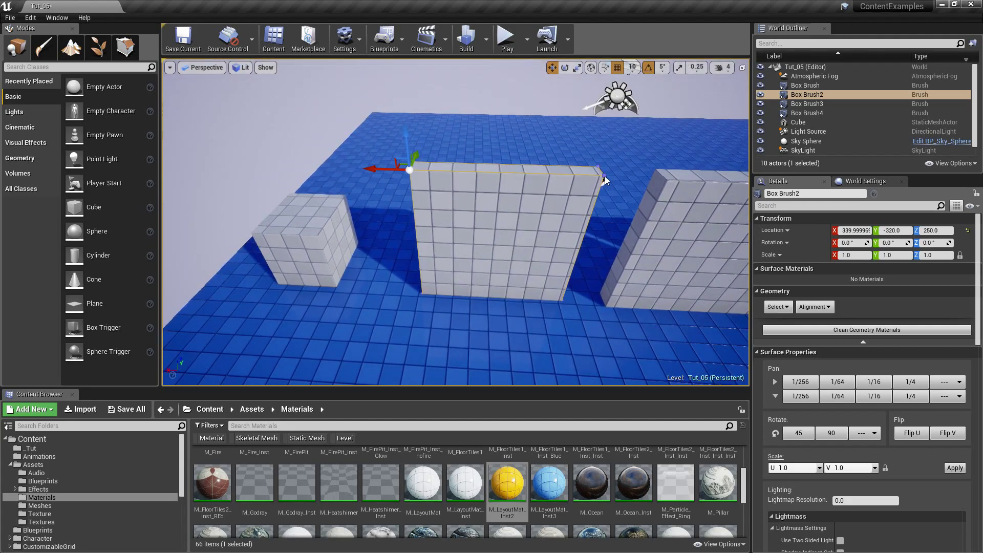
# Step: Move the wall's temporary pivot to the top corner vertex farthest from the small box
pyautogui.click(604, 176)
pyautogui.press('a')
pyautogui.moveTo(573, 230)
pyautogui.mouseDown(button='right')
pyautogui.moveTo(579, 253)
pyautogui.moveTo(566, 289)
pyautogui.moveTo(563, 246)
pyautogui.mouseUp(button='right')
pyautogui.press('d')
pyautogui.press('w')
pyautogui.press('s')
pyautogui.moveTo(525, 190); pyautogui.dragTo(532, 192, button='right')
pyautogui.press('d')
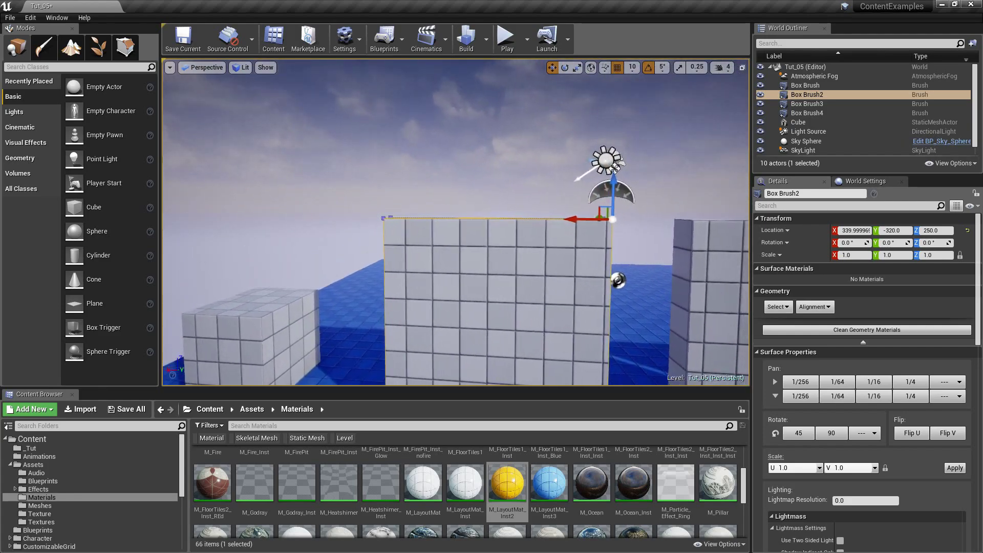
pyautogui.moveTo(527, 203); pyautogui.dragTo(578, 262, button='right')
pyautogui.press('s')
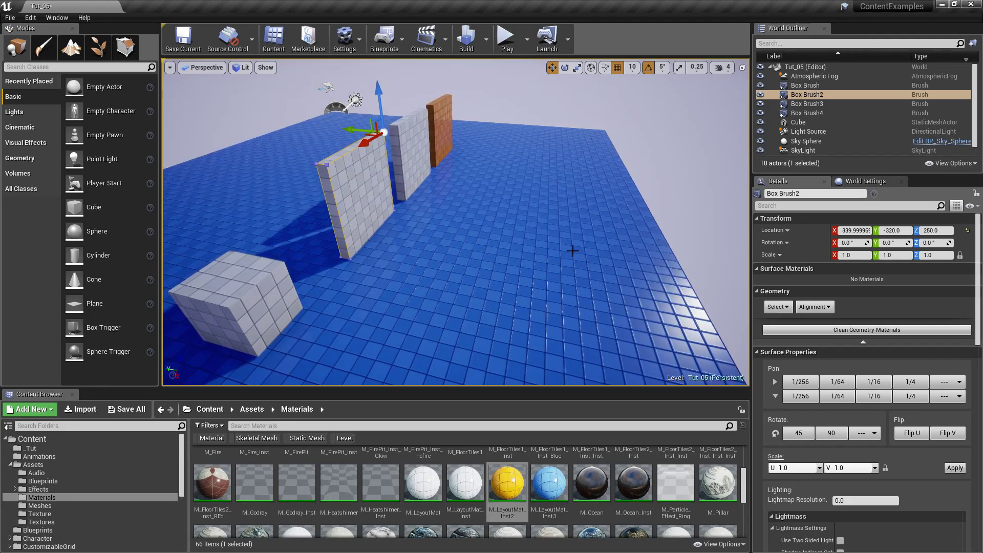
# Step: Select the white Box Brush2 wall and examine its pivot options, including Set Pivot Offset Here (Snapped)
pyautogui.rightClick(570, 247)
pyautogui.click(380, 209)
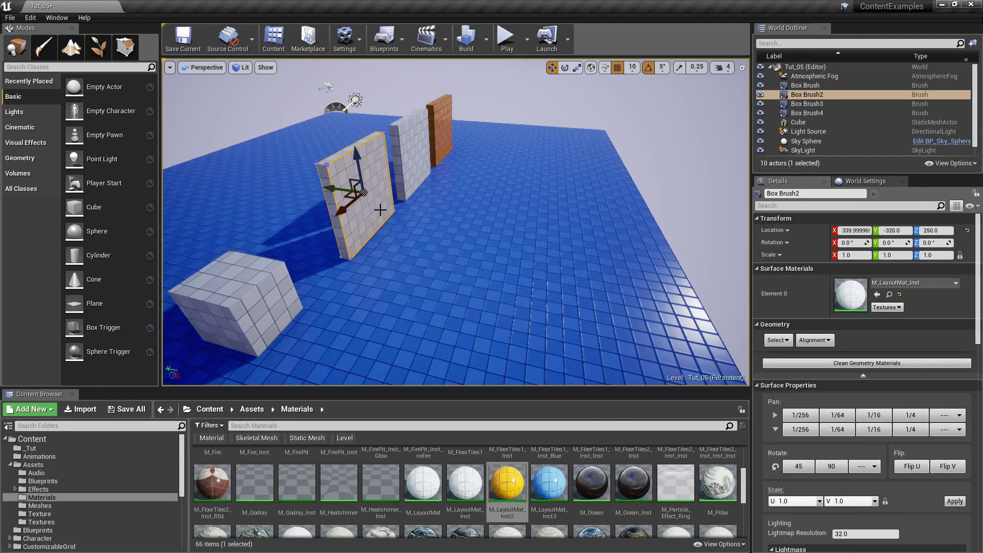
pyautogui.rightClick(365, 192)
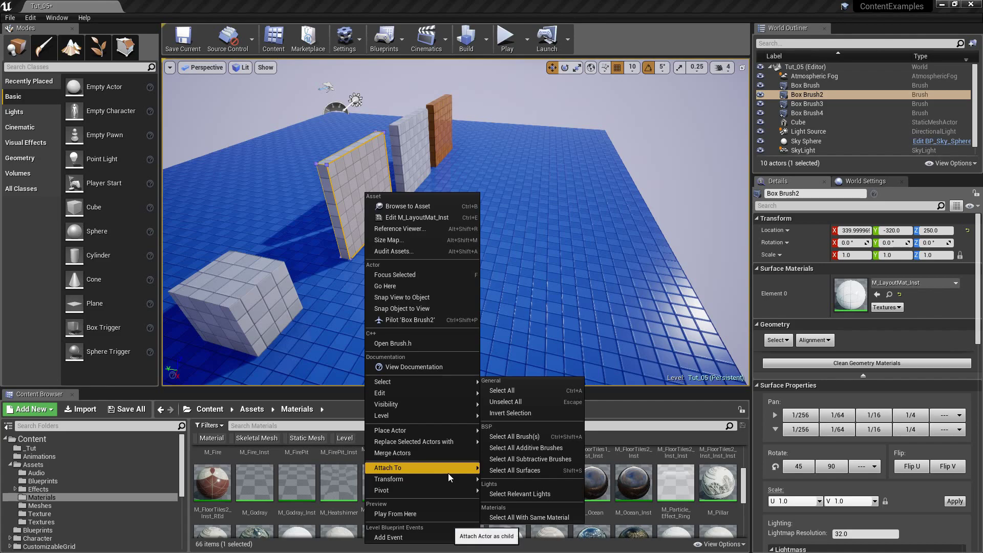
pyautogui.moveTo(447, 473)
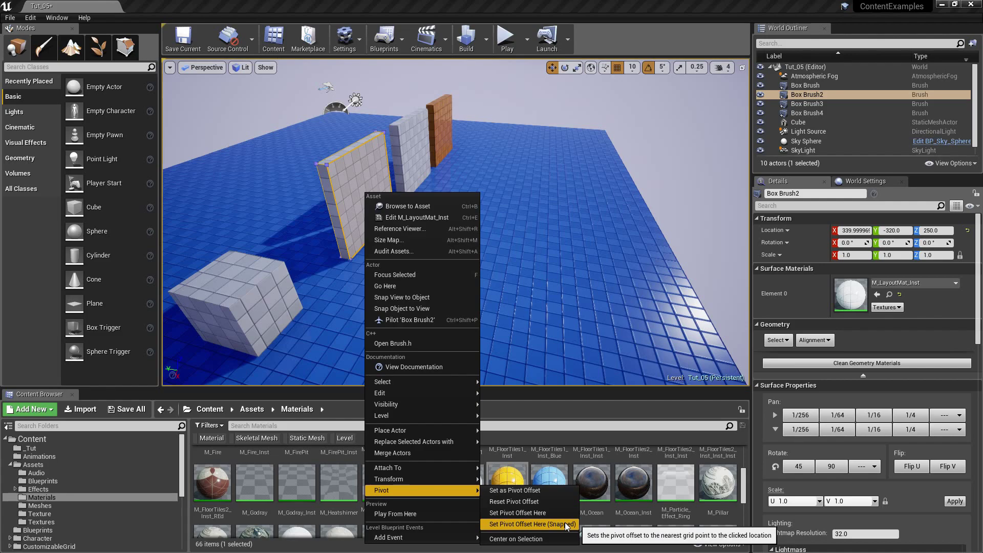
pyautogui.click(552, 330)
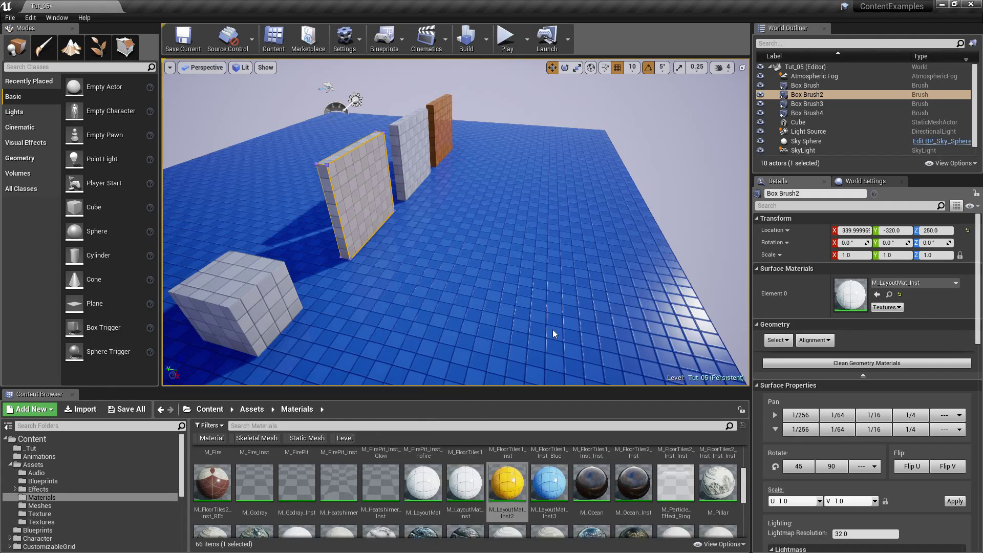
# Step: Set the blue floor brush's pivot offset at a point on the open floor in front of the walls, and deselect it
pyautogui.rightClick(552, 330)
pyautogui.moveTo(576, 500)
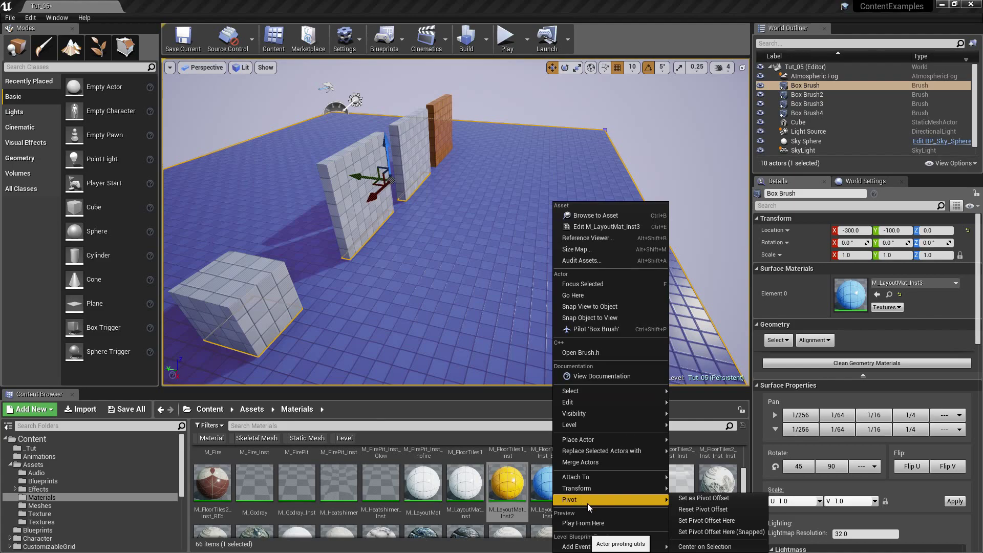
pyautogui.click(702, 520)
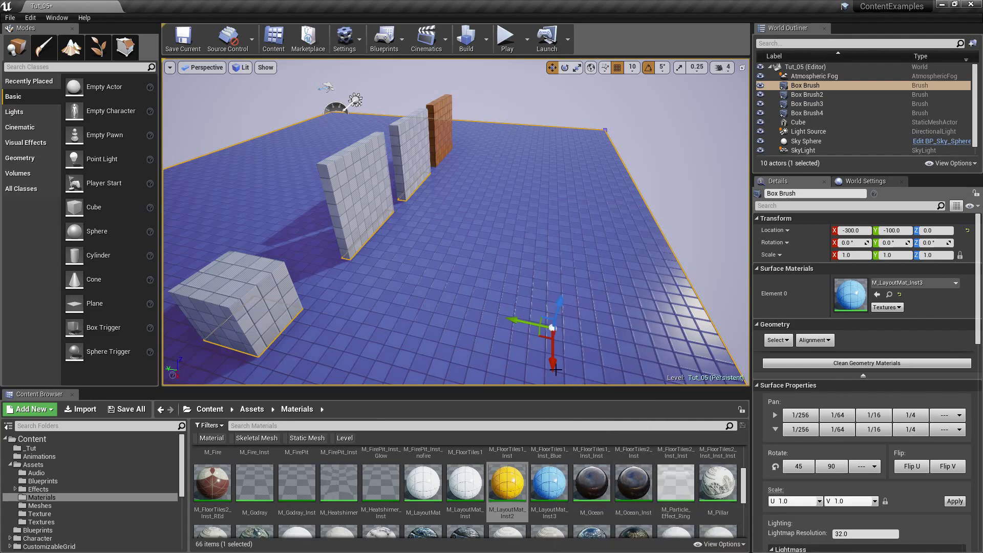
pyautogui.moveTo(554, 346)
pyautogui.mouseDown(button='right')
pyautogui.moveTo(554, 379)
pyautogui.moveTo(533, 345)
pyautogui.moveTo(558, 335)
pyautogui.moveTo(557, 344)
pyautogui.mouseUp(button='right')
pyautogui.press('Escape')
pyautogui.press('s')
pyautogui.moveTo(511, 280); pyautogui.dragTo(438, 238, button='right')
pyautogui.press('d')
pyautogui.press('w')
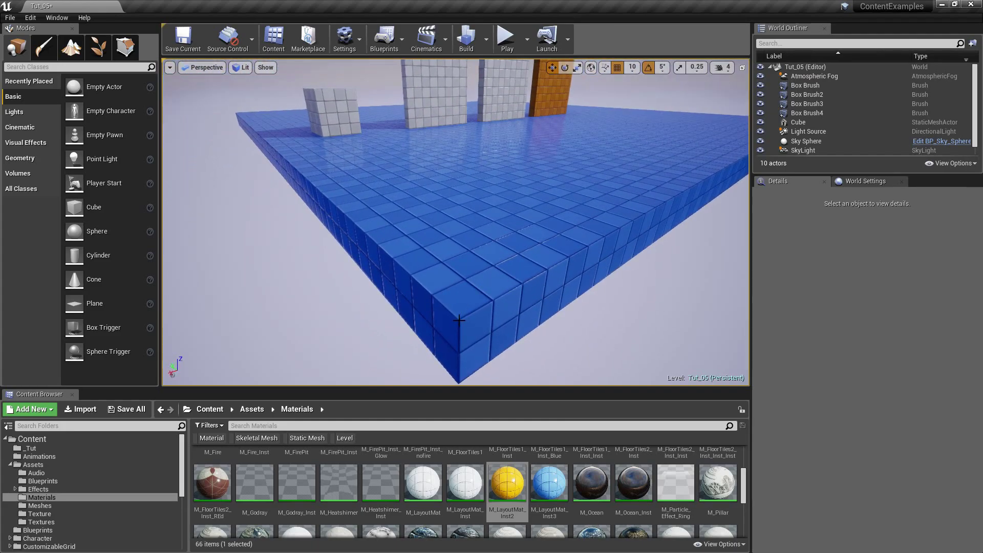
# Step: Place Box Brush3's temporary pivot on its top corner vertex on the orange wall's side and view it from around the walls
pyautogui.rightClick(458, 321)
pyautogui.moveTo(458, 325)
pyautogui.mouseDown(button='right')
pyautogui.moveTo(474, 255)
pyautogui.moveTo(397, 270)
pyautogui.moveTo(446, 225)
pyautogui.moveTo(456, 228)
pyautogui.mouseUp(button='right')
pyautogui.press('w')
pyautogui.click(397, 269)
pyautogui.press('s')
pyautogui.press('w')
pyautogui.moveTo(384, 287)
pyautogui.mouseDown(button='right')
pyautogui.moveTo(494, 283)
pyautogui.moveTo(483, 288)
pyautogui.moveTo(504, 301)
pyautogui.moveTo(494, 291)
pyautogui.mouseUp(button='right')
pyautogui.rightClick(493, 284)
pyautogui.rightClick(473, 269)
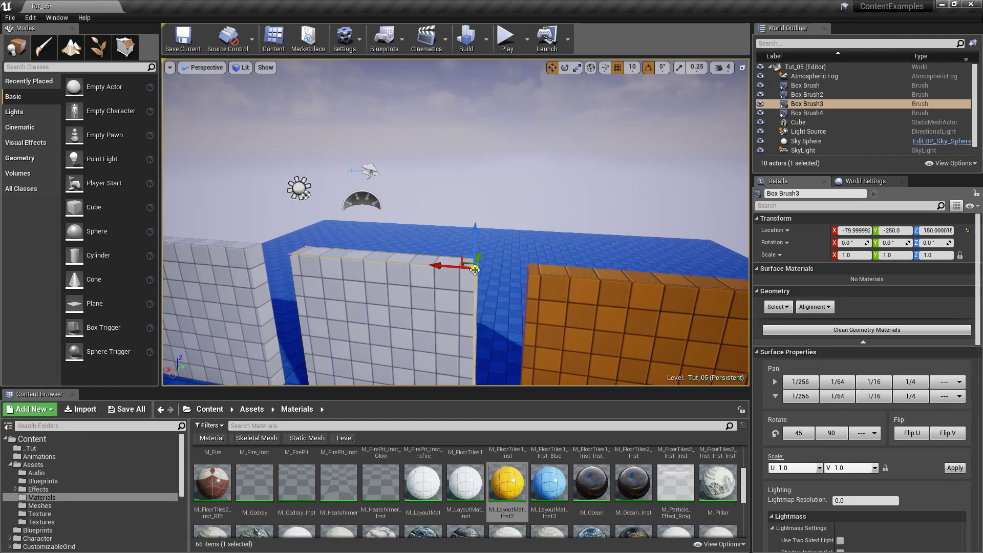
pyautogui.scroll(-8, 466, 283)
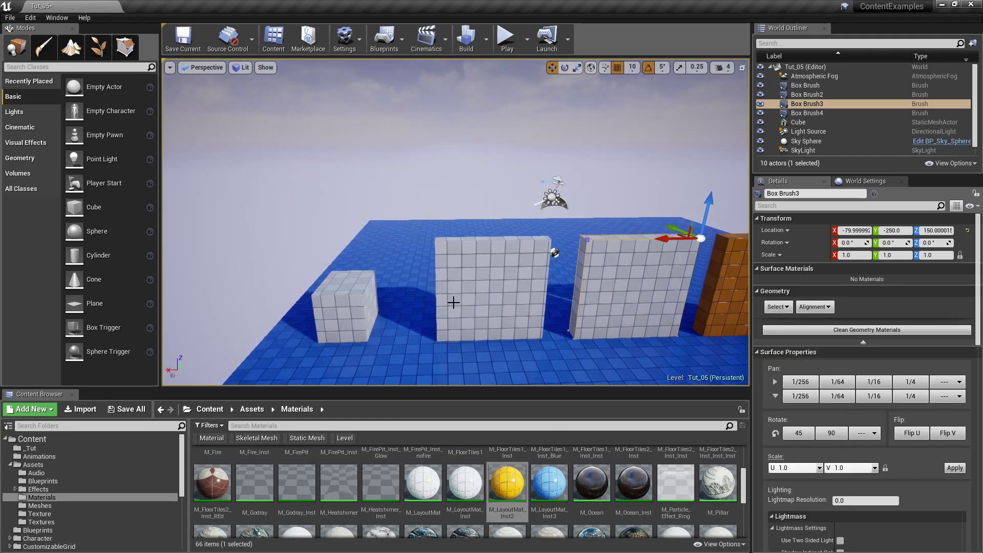
pyautogui.scroll(8, 472, 303)
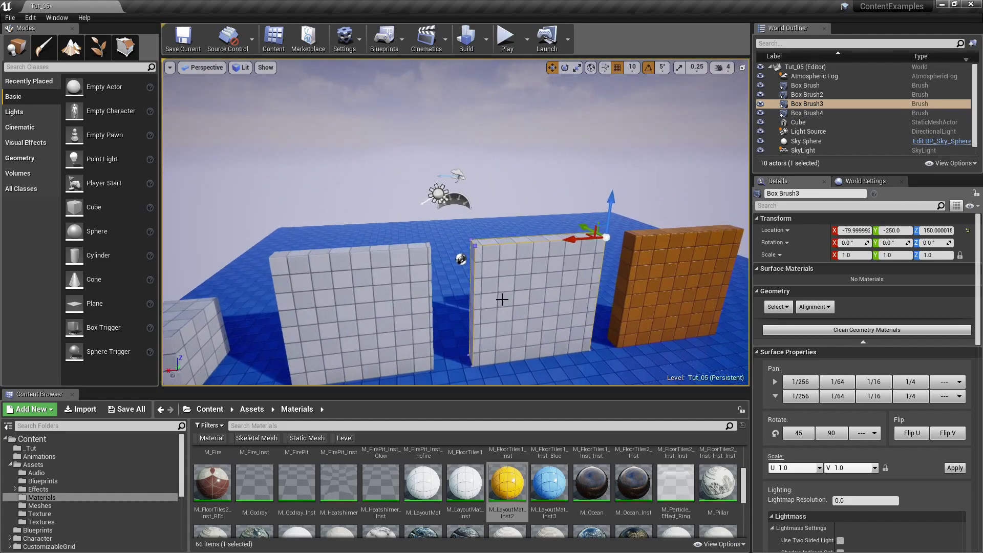
pyautogui.scroll(-8, 531, 335)
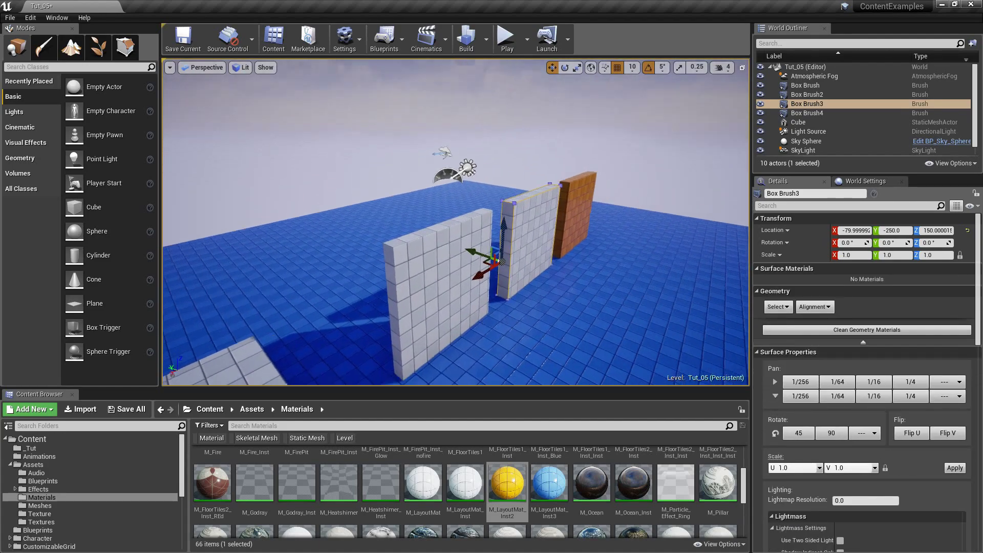
# Step: Set the blue floor brush's pivot offset, snapped to the grid, at a point on the open floor beside the walls
pyautogui.rightClick(530, 335)
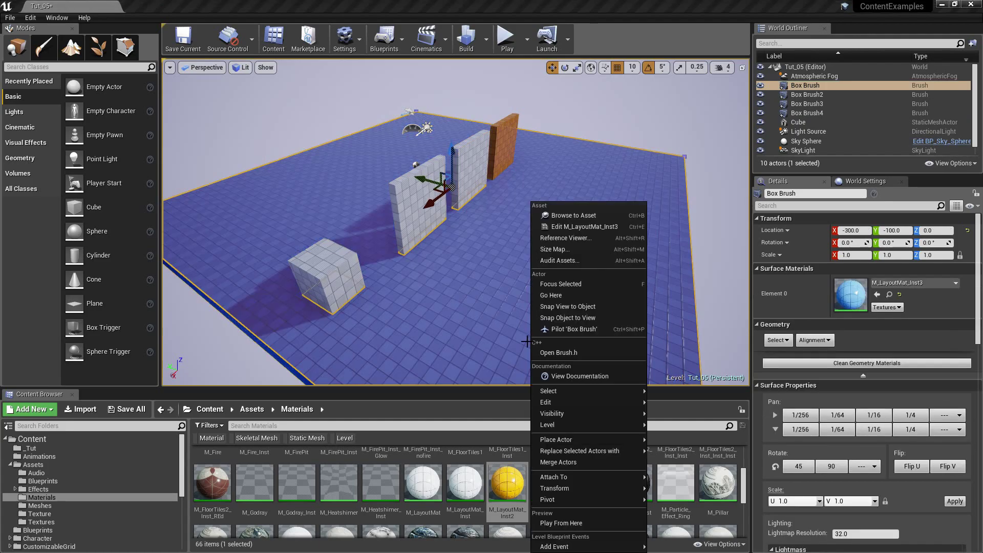
pyautogui.moveTo(582, 496)
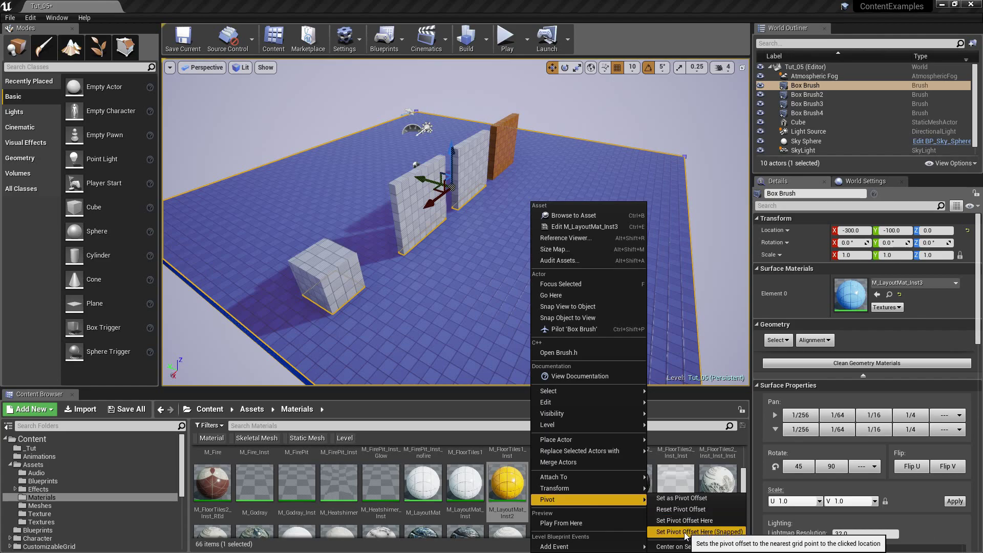
pyautogui.click(719, 534)
pyautogui.moveTo(566, 343); pyautogui.dragTo(583, 301, button='right')
pyautogui.press('w')
pyautogui.press('s')
pyautogui.press('w')
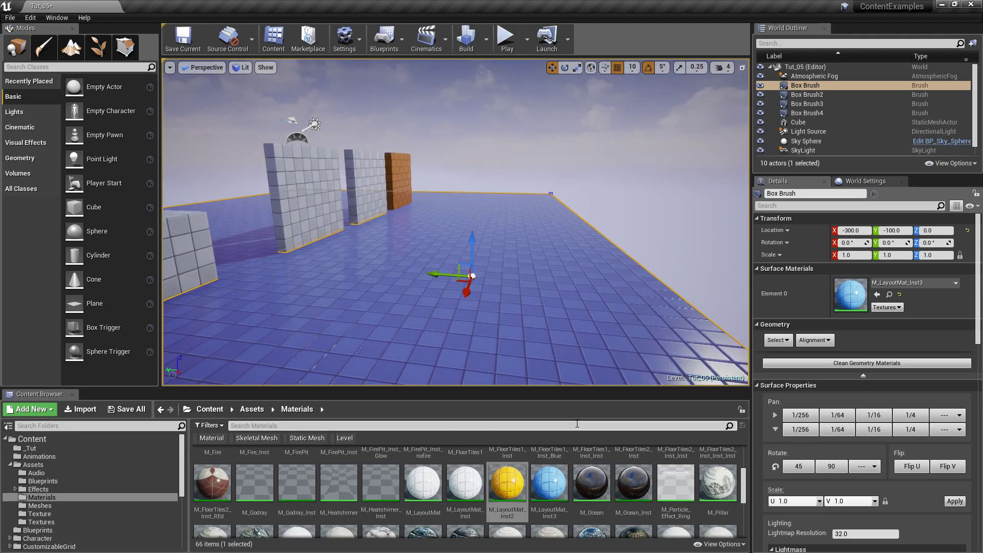
# Step: Center the pivot of the white Box Brush2 wall on the selection
pyautogui.rightClick(313, 211)
pyautogui.moveTo(374, 497)
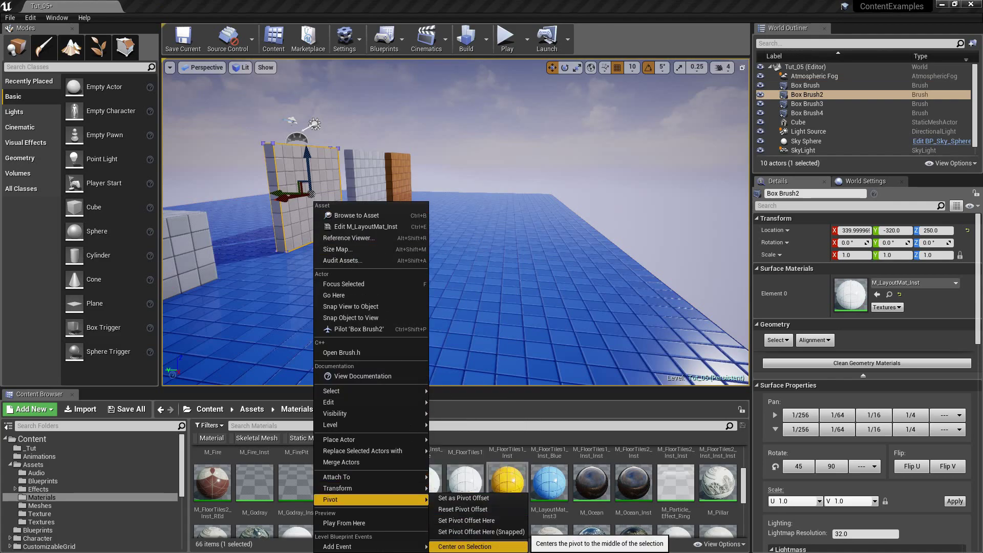
pyautogui.click(476, 546)
pyautogui.scroll(5, 455, 341)
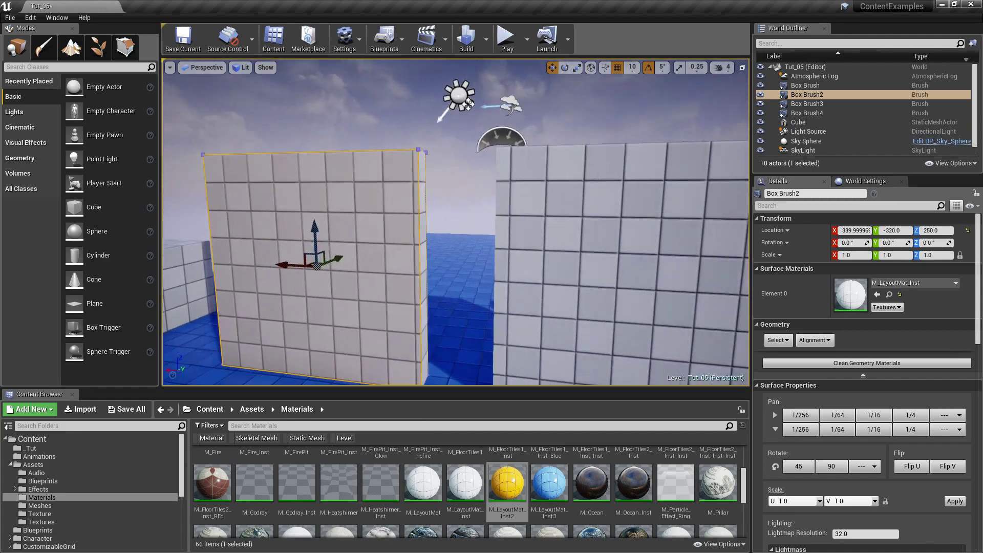
pyautogui.moveTo(476, 313); pyautogui.dragTo(476, 320, button='right')
# Step: Select the middle white wall, Box Brush3, and center its pivot on the selection
pyautogui.click(498, 278)
pyautogui.moveTo(498, 278)
pyautogui.mouseDown(button='right')
pyautogui.moveTo(568, 274)
pyautogui.moveTo(680, 332)
pyautogui.moveTo(657, 305)
pyautogui.moveTo(558, 256)
pyautogui.mouseUp(button='right')
pyautogui.rightClick(559, 256)
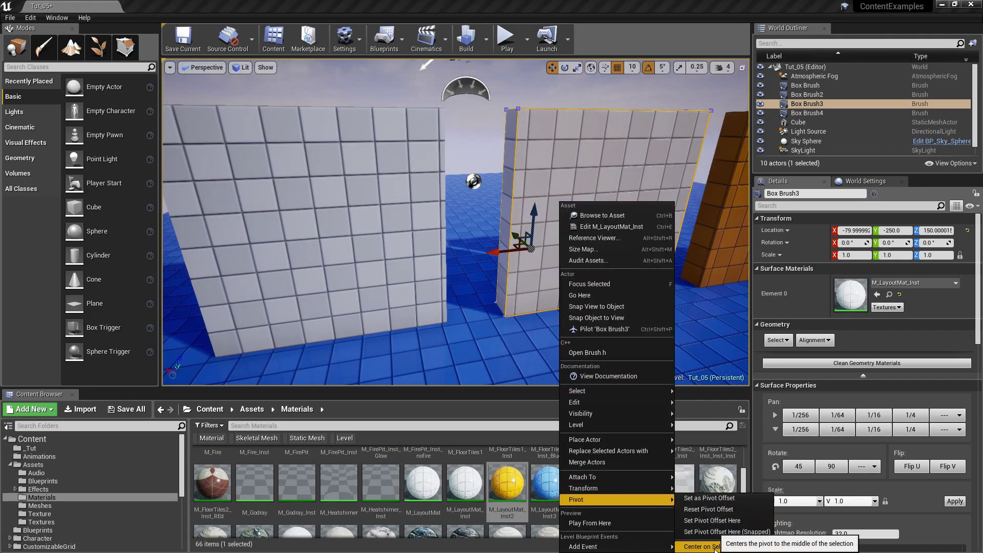
pyautogui.click(734, 546)
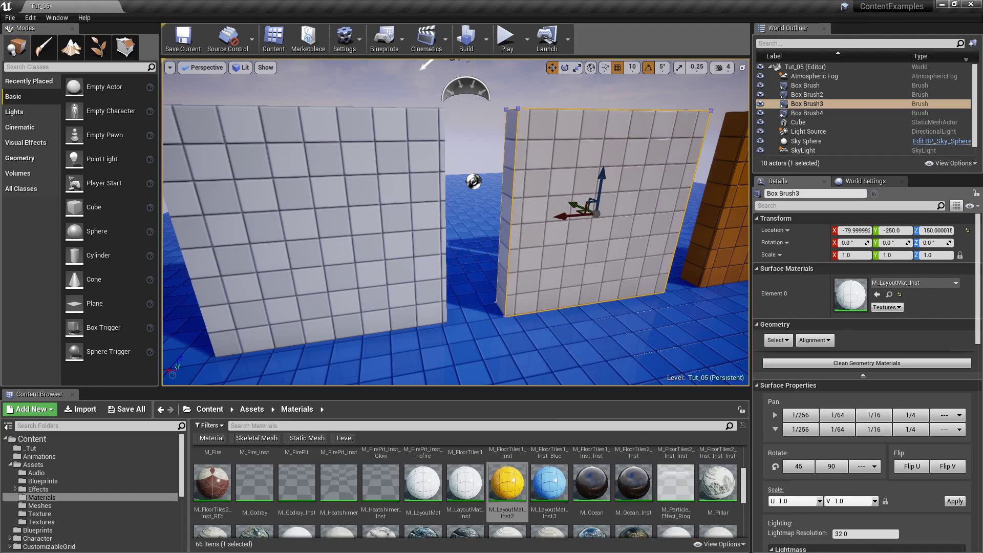
pyautogui.moveTo(514, 252); pyautogui.dragTo(515, 251, button='right')
pyautogui.keyDown('alt'); pyautogui.middleClick(485, 231); pyautogui.keyUp('alt')
pyautogui.moveTo(522, 333); pyautogui.dragTo(499, 269, button='right')
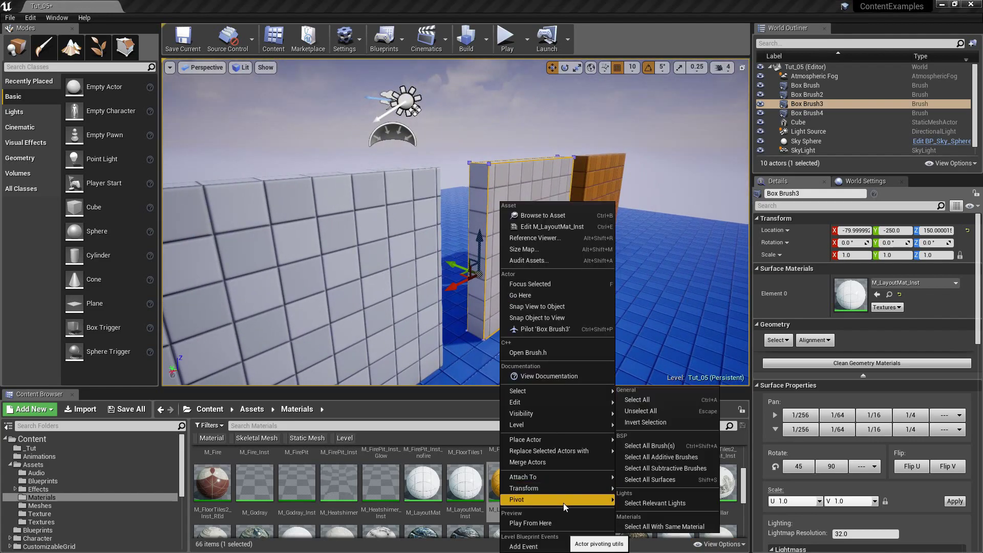
pyautogui.click(665, 546)
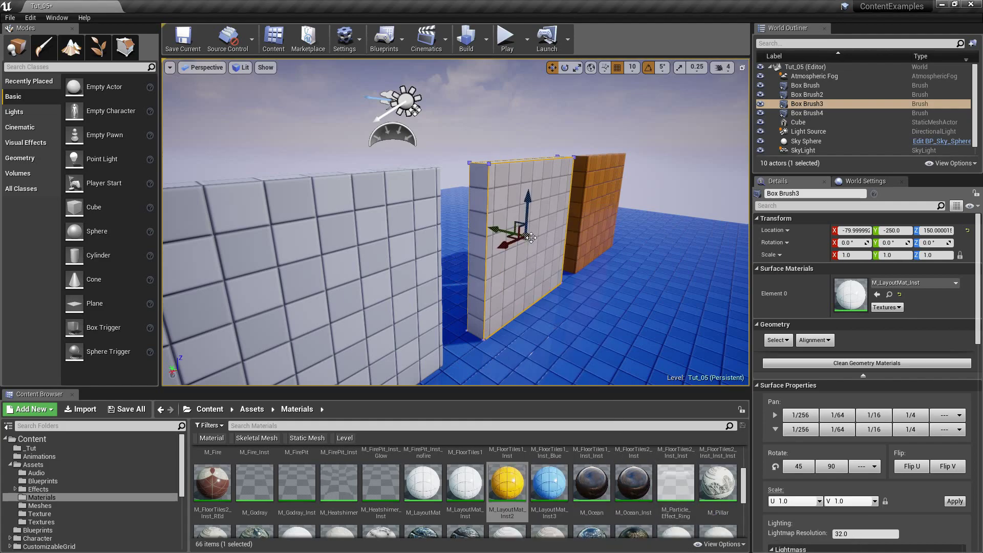
# Step: Store Box Brush3's centered pivot with Set as Pivot Offset
pyautogui.rightClick(534, 260)
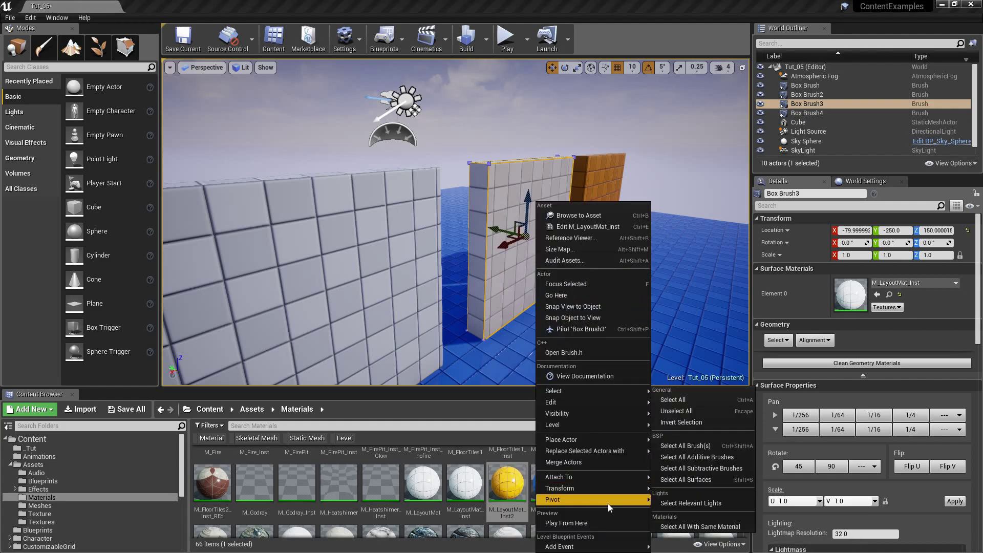
pyautogui.moveTo(607, 503)
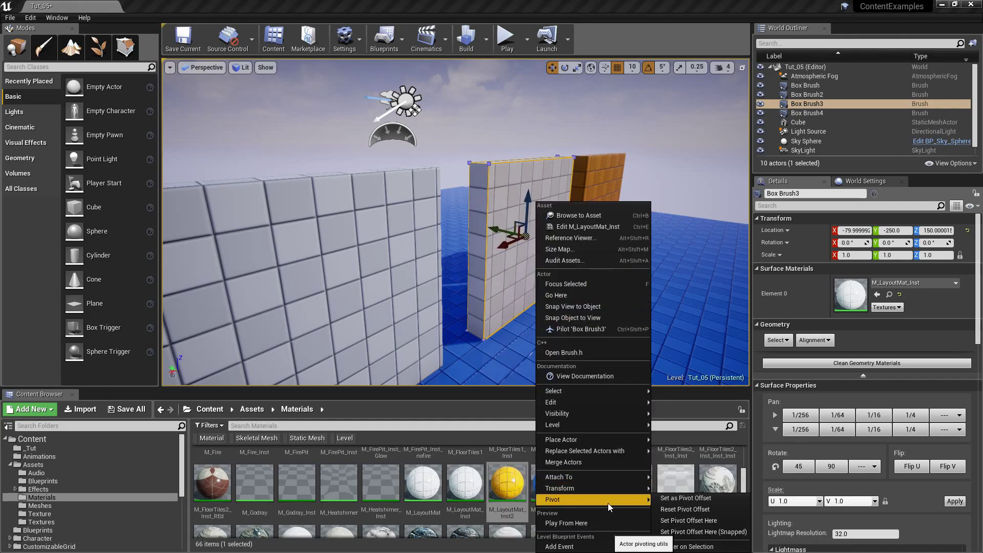
pyautogui.click(718, 502)
pyautogui.moveTo(557, 256); pyautogui.dragTo(500, 251, button='right')
pyautogui.moveTo(471, 251)
pyautogui.mouseDown()
pyautogui.moveTo(460, 252)
pyautogui.moveTo(471, 251)
pyautogui.mouseUp()
# Step: Inspect the pivots of Box Brush2 and the orange Cube wall, leaving the orange wall selected
pyautogui.click(377, 263)
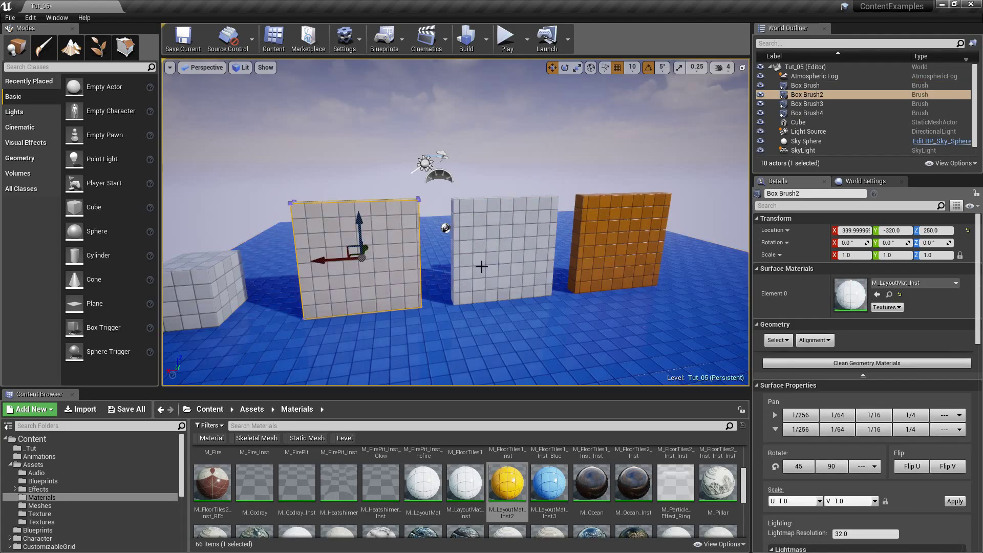
pyautogui.moveTo(425, 285); pyautogui.dragTo(486, 279, button='right')
pyautogui.click(425, 285)
pyautogui.moveTo(424, 320); pyautogui.dragTo(413, 333, button='right')
pyautogui.press('s')
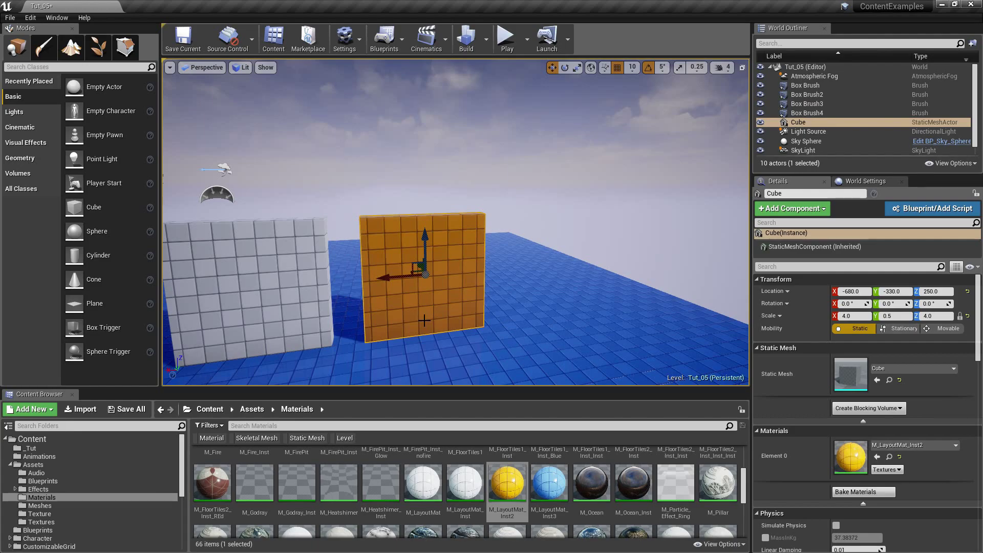
pyautogui.moveTo(456, 329)
pyautogui.mouseDown(button='right')
pyautogui.moveTo(432, 330)
pyautogui.moveTo(476, 379)
pyautogui.moveTo(446, 378)
pyautogui.moveTo(450, 425)
pyautogui.moveTo(450, 328)
pyautogui.mouseUp(button='right')
pyautogui.press('w')
pyautogui.press('s')
pyautogui.press('s')
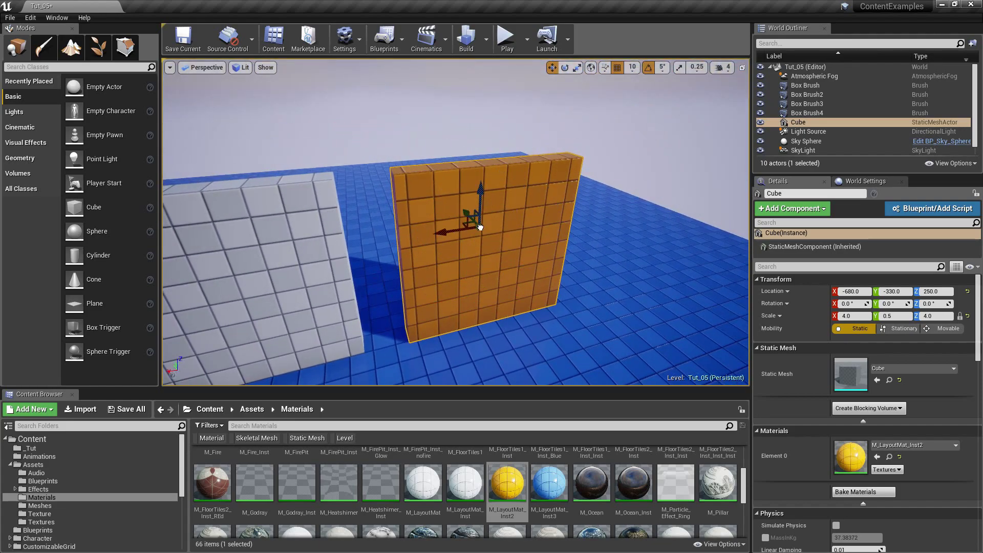
# Step: Place the orange wall's temporary pivot on its bottom corner vertex on the white wall's side
pyautogui.moveTo(523, 273); pyautogui.dragTo(514, 250, button='right')
pyautogui.moveTo(521, 209)
pyautogui.mouseDown(button='right')
pyautogui.moveTo(522, 220)
pyautogui.moveTo(532, 169)
pyautogui.moveTo(519, 235)
pyautogui.moveTo(521, 210)
pyautogui.mouseUp(button='right')
pyautogui.press('w')
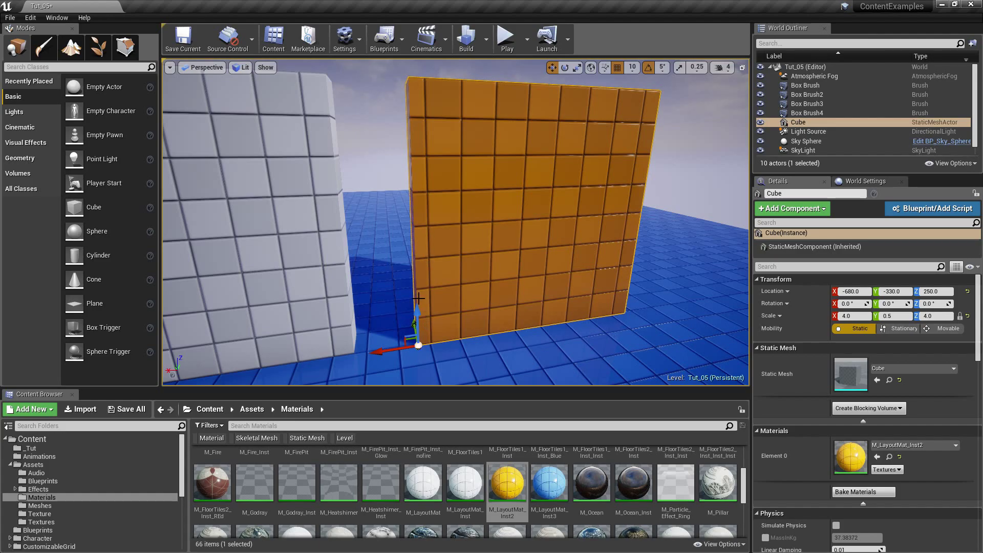
pyautogui.moveTo(418, 297)
pyautogui.mouseDown(button='right')
pyautogui.moveTo(417, 307)
pyautogui.moveTo(457, 281)
pyautogui.moveTo(456, 300)
pyautogui.moveTo(471, 258)
pyautogui.moveTo(471, 287)
pyautogui.moveTo(472, 277)
pyautogui.mouseUp(button='right')
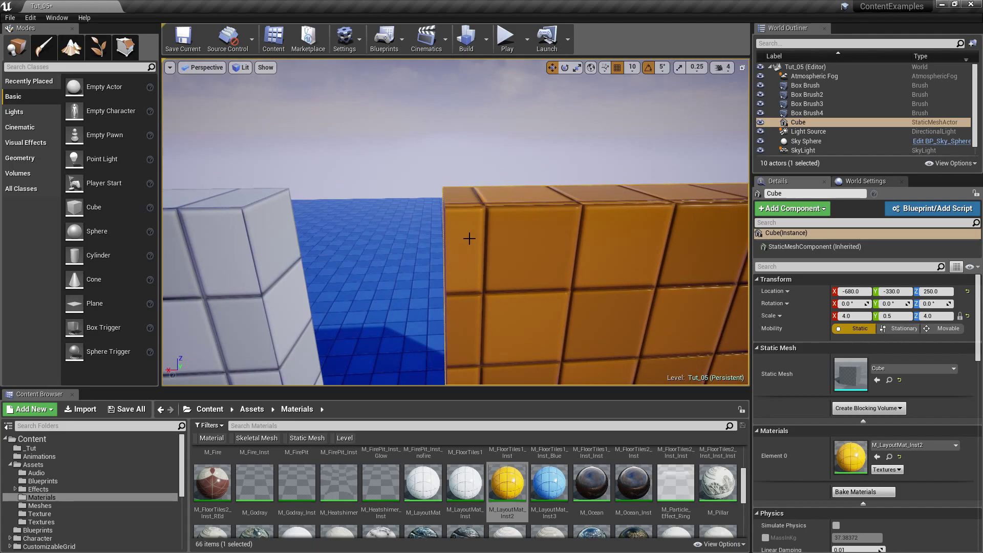
# Step: Put the orange wall's pivot on its bottom corner vertex nearest the white wall and store it with Set as Pivot Offset
pyautogui.moveTo(466, 219); pyautogui.dragTo(528, 237, button='right')
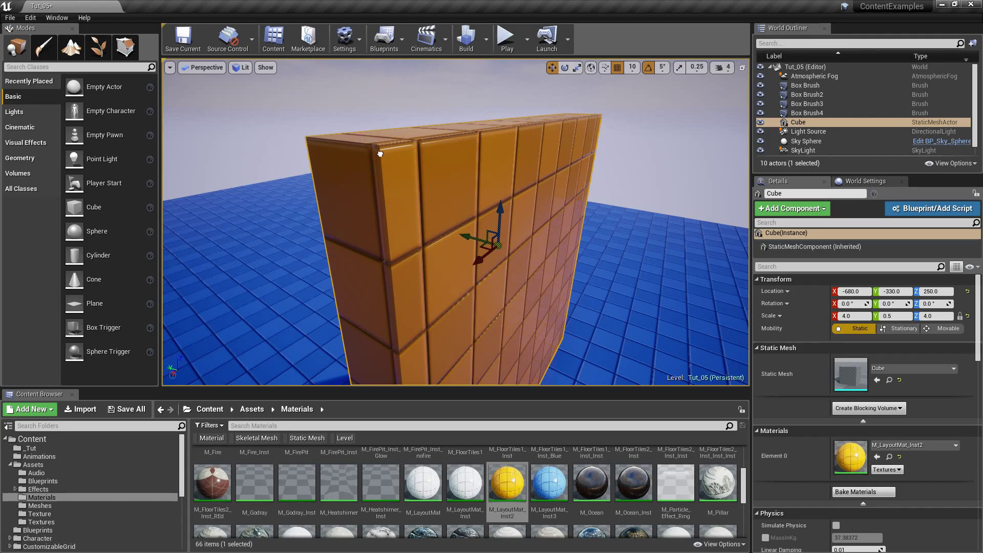
pyautogui.moveTo(506, 224); pyautogui.dragTo(450, 302, button='right')
pyautogui.moveTo(414, 190); pyautogui.dragTo(414, 190, button='right')
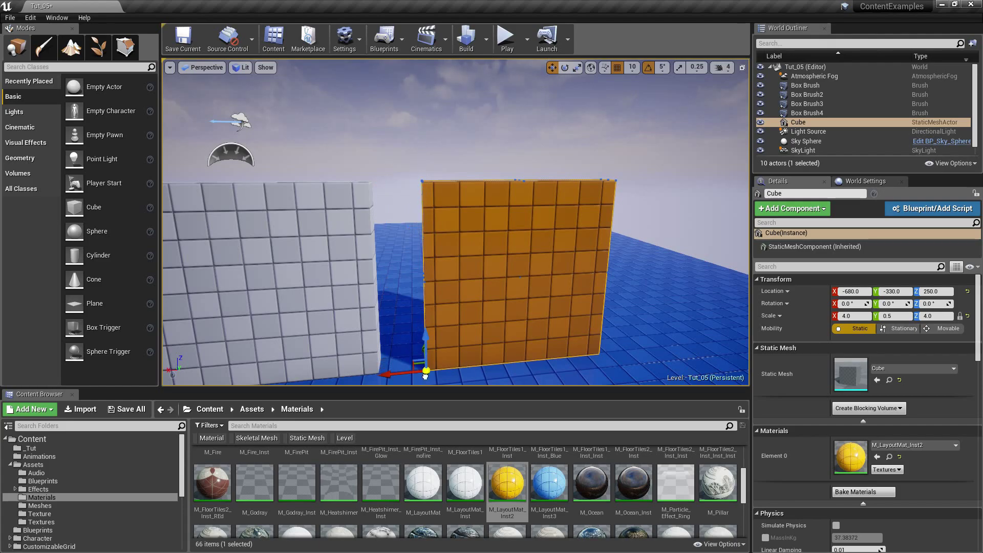
pyautogui.moveTo(425, 384); pyautogui.dragTo(425, 384, button='right')
pyautogui.rightClick(482, 242)
pyautogui.moveTo(514, 497)
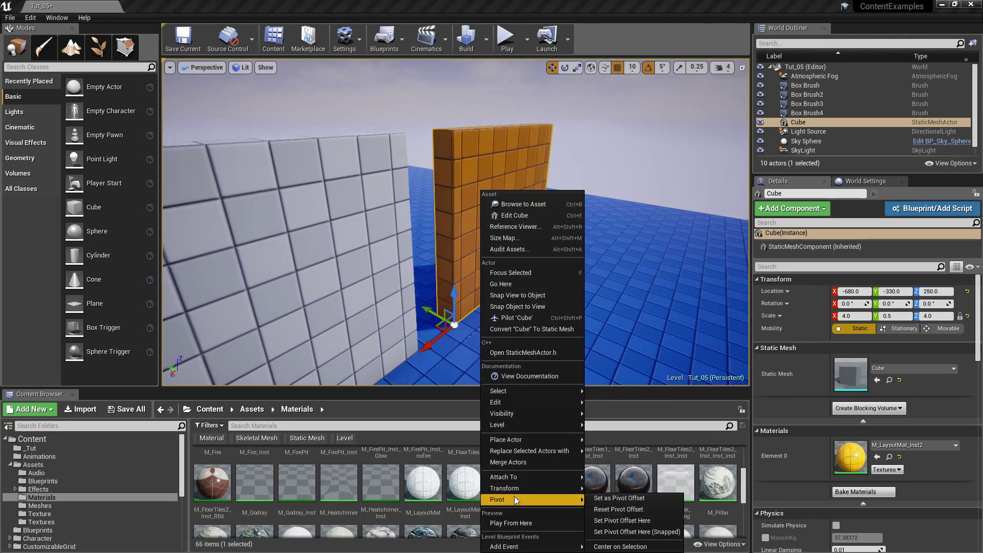
pyautogui.click(632, 499)
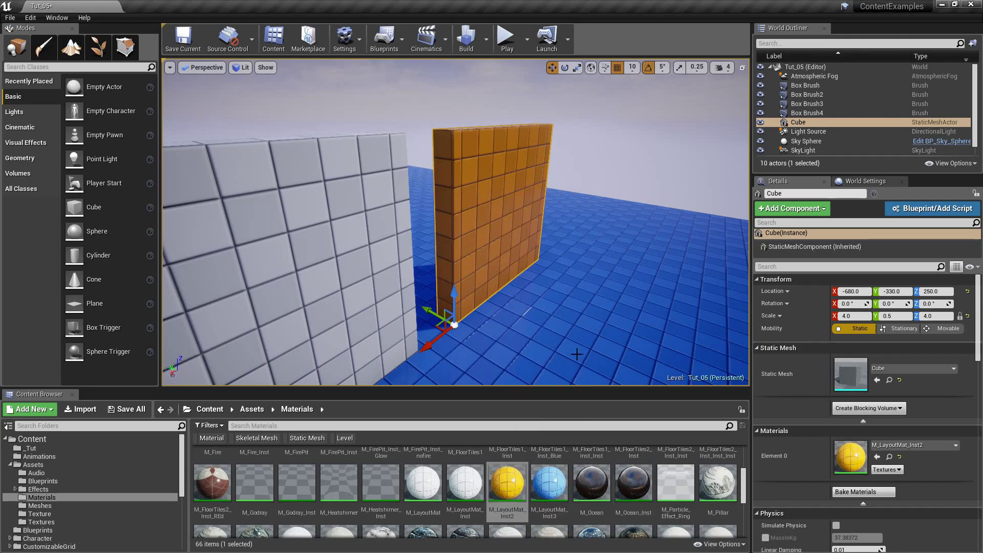
# Step: Duplicate the orange wall along X to -1080, flush against the original, and reselect the copy
pyautogui.moveTo(389, 311); pyautogui.dragTo(390, 311, button='right')
pyautogui.keyDown('alt'); pyautogui.moveTo(319, 285); pyautogui.dragTo(455, 292); pyautogui.keyUp('alt')
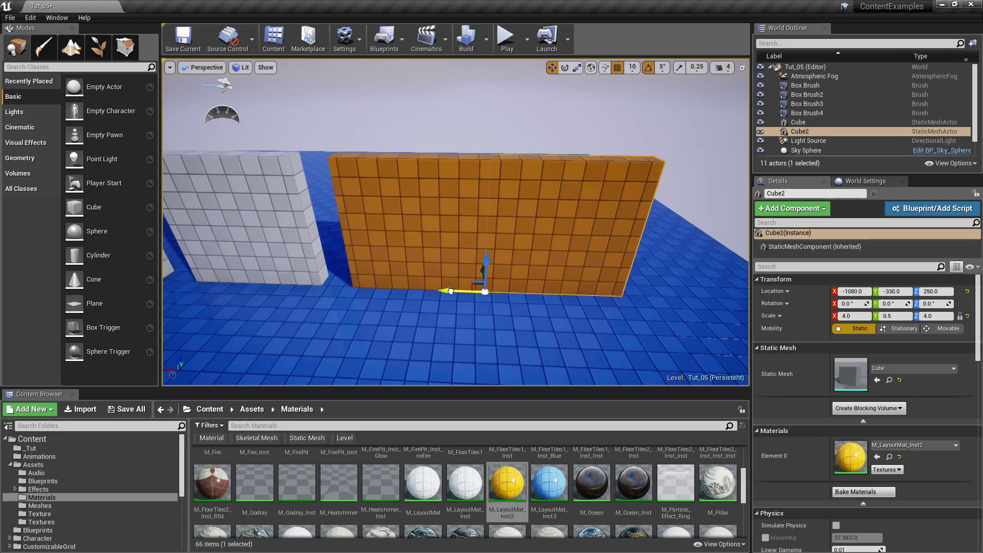
pyautogui.press('Escape')
pyautogui.moveTo(536, 301); pyautogui.dragTo(537, 301, button='right')
pyautogui.click(536, 300)
pyautogui.press('f')
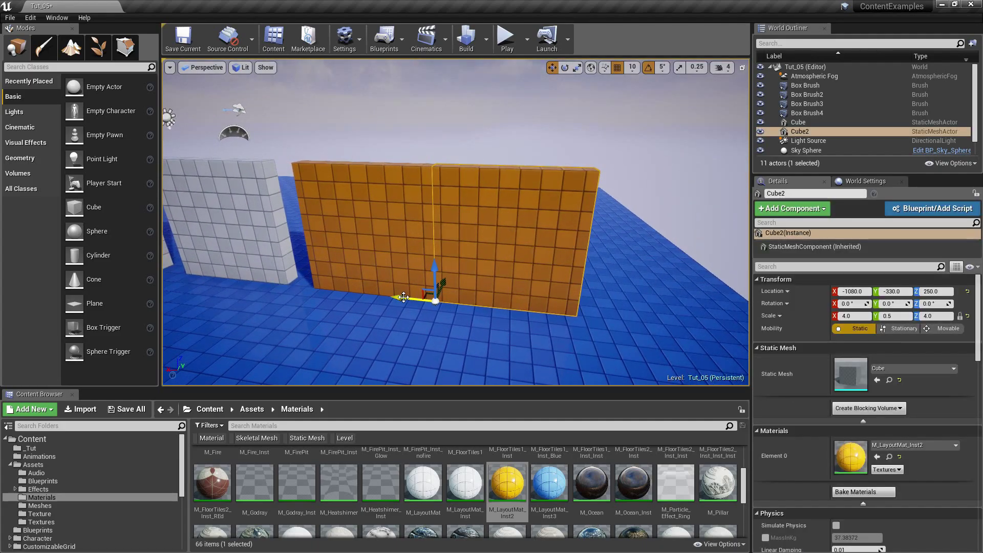
# Step: Move the duplicate orange wall away to X -1250, snap its corner pivot back to the original wall's bottom corner at X -1080, and reselect it
pyautogui.press('w')
pyautogui.moveTo(499, 309); pyautogui.dragTo(541, 287, button='right')
pyautogui.moveTo(543, 232); pyautogui.dragTo(560, 249, button='right')
pyautogui.moveTo(464, 260); pyautogui.dragTo(463, 260, button='right')
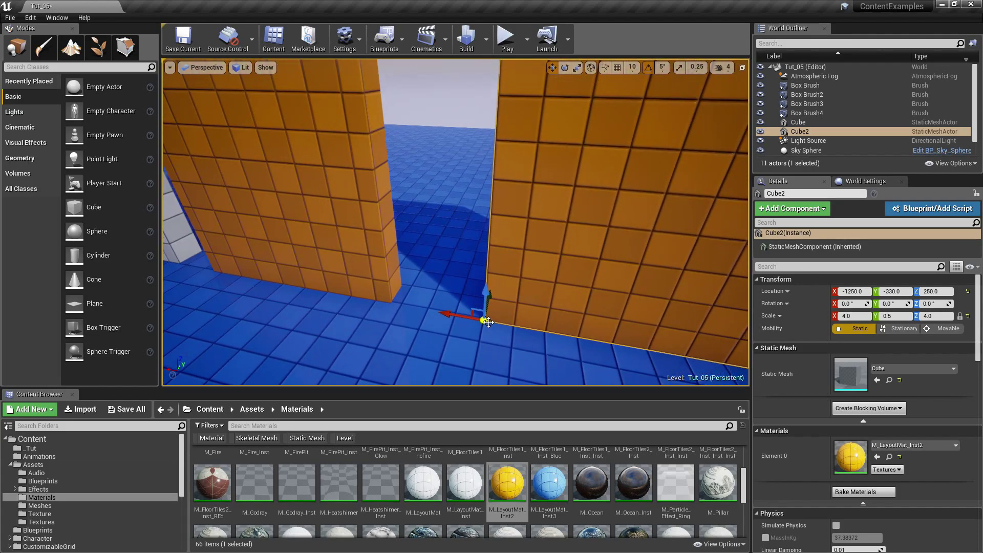
pyautogui.moveTo(485, 321); pyautogui.dragTo(387, 306)
pyautogui.press('Escape')
pyautogui.moveTo(398, 321); pyautogui.dragTo(402, 324, button='right')
pyautogui.click(377, 257)
pyautogui.moveTo(377, 256); pyautogui.dragTo(378, 256, button='right')
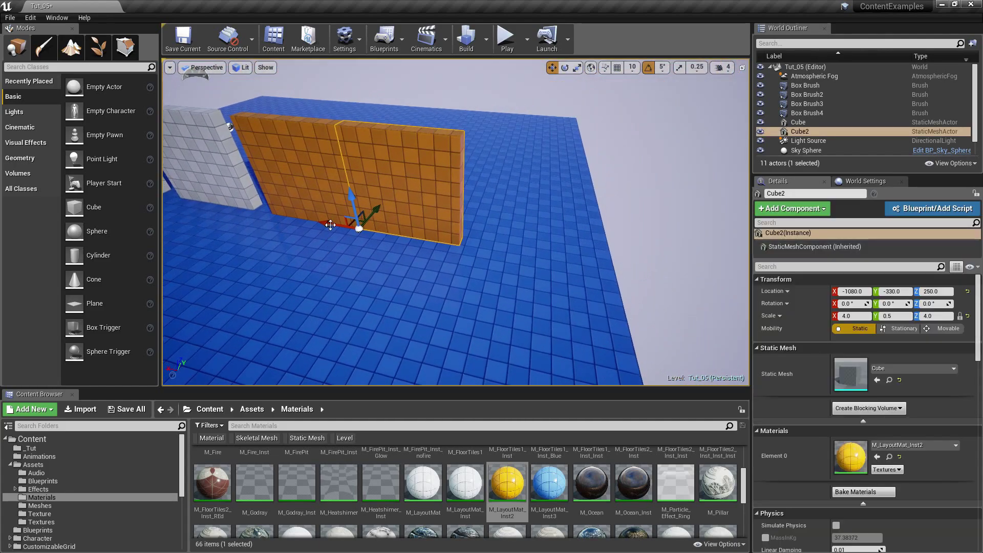
# Step: Duplicate the orange wall copy along X to -1480, flush against it, and reselect the new duplicate
pyautogui.keyDown('alt'); pyautogui.moveTo(322, 224); pyautogui.dragTo(467, 253); pyautogui.keyUp('alt')
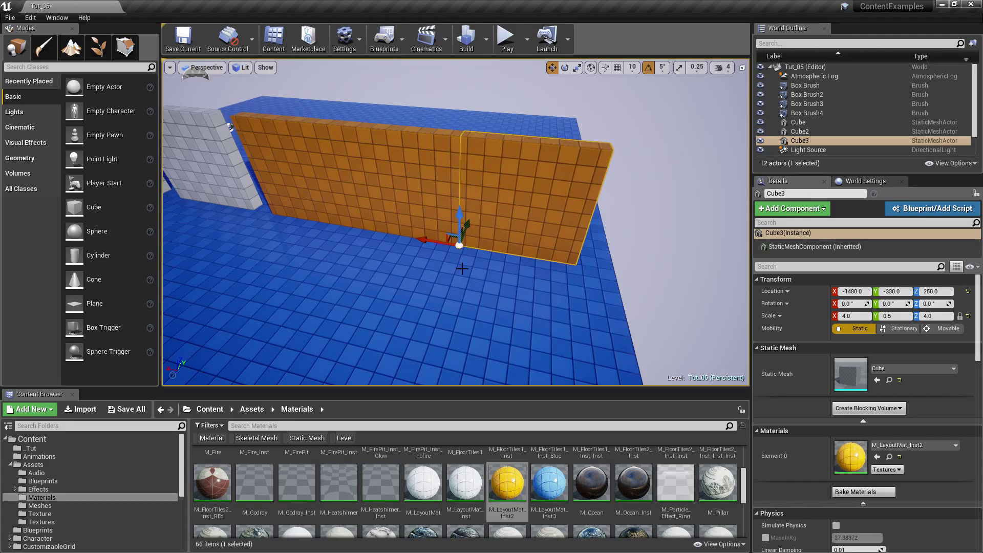
pyautogui.moveTo(462, 268); pyautogui.dragTo(502, 269, button='right')
pyautogui.press('Escape')
pyautogui.click(566, 285)
pyautogui.moveTo(566, 284); pyautogui.dragTo(566, 285, button='right')
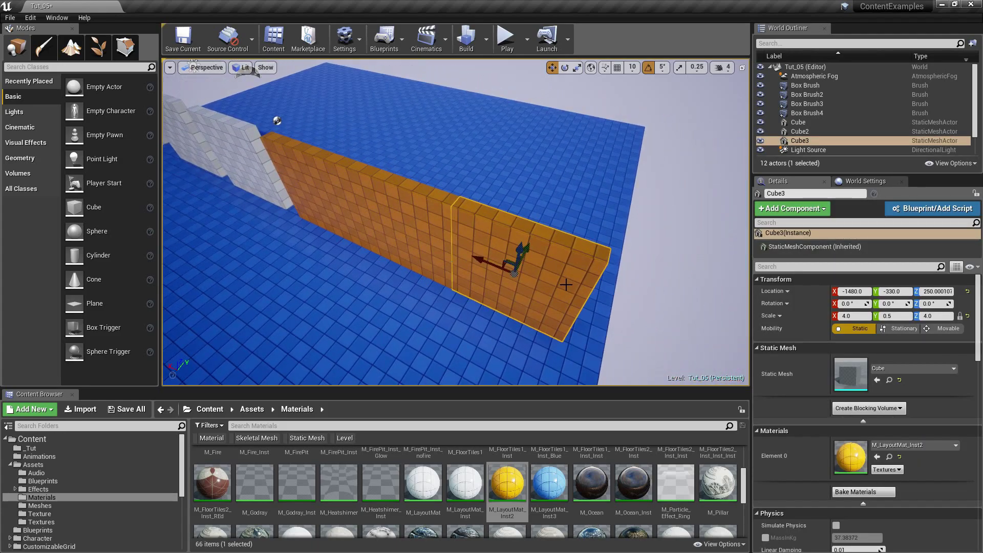
# Step: Select the two orange duplicates in turn to compare their pivots and check the wall alignment from the end
pyautogui.click(410, 243)
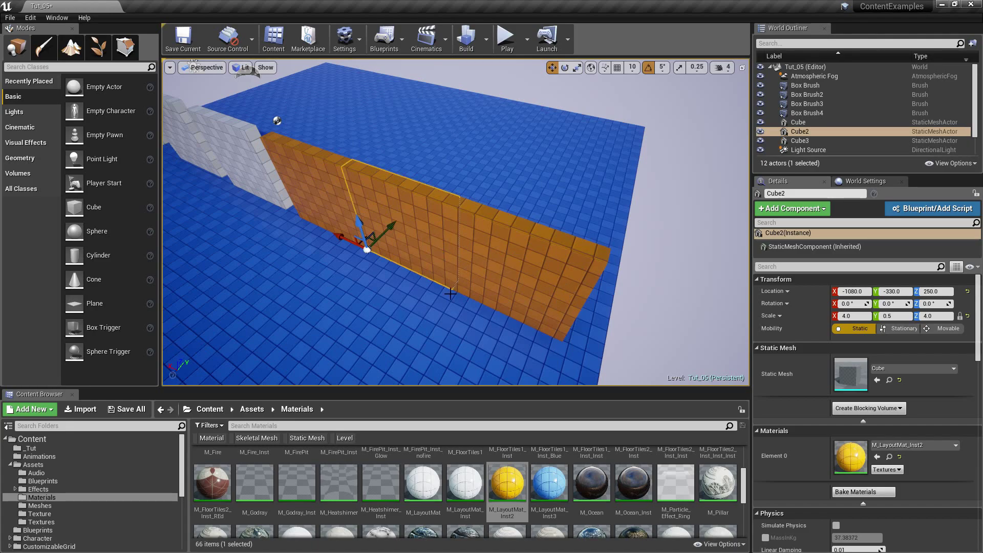
pyautogui.moveTo(410, 243); pyautogui.dragTo(410, 243, button='right')
pyautogui.click(541, 294)
pyautogui.moveTo(542, 294); pyautogui.dragTo(542, 294, button='right')
pyautogui.moveTo(433, 262); pyautogui.dragTo(481, 255, button='right')
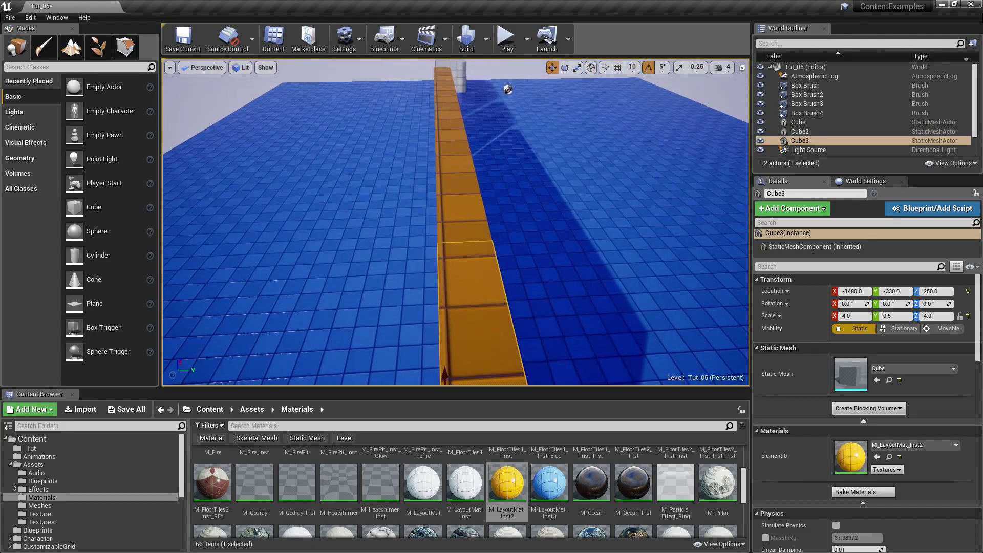
pyautogui.press('s')
pyautogui.moveTo(488, 259); pyautogui.dragTo(607, 246, button='right')
# Step: Delete both orange wall duplicates so only the original orange wall remains
pyautogui.press('Delete')
pyautogui.click(420, 302)
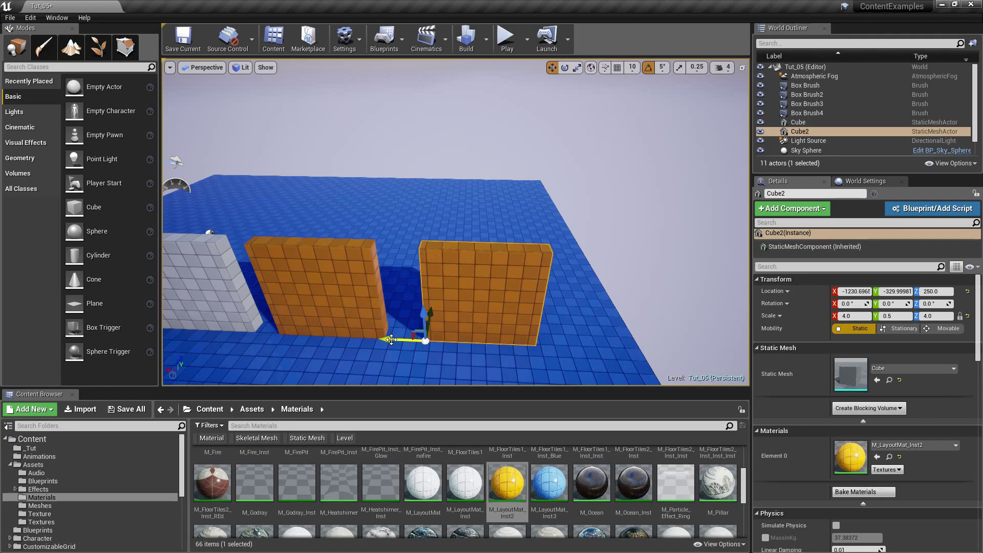
pyautogui.press('Delete')
# Step: Enable grid snapping at 100, duplicate the original orange wall along X to -1080, and reselect the copy
pyautogui.click(336, 277)
pyautogui.click(617, 67)
pyautogui.click(632, 68)
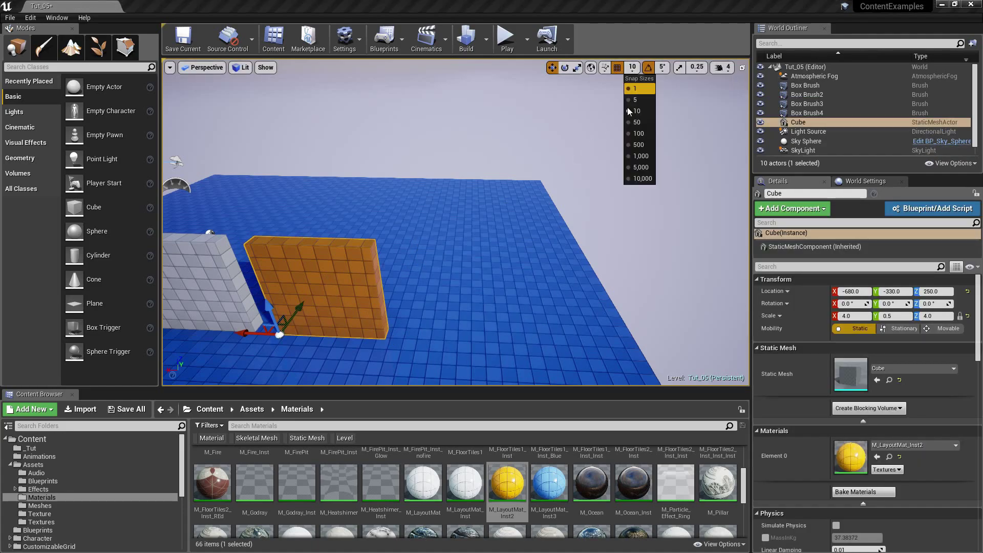
pyautogui.click(640, 134)
pyautogui.keyDown('alt'); pyautogui.moveTo(236, 331); pyautogui.dragTo(319, 337); pyautogui.keyUp('alt')
pyautogui.press('Escape')
pyautogui.moveTo(513, 332)
pyautogui.mouseDown(button='right')
pyautogui.moveTo(455, 333)
pyautogui.moveTo(405, 353)
pyautogui.moveTo(543, 335)
pyautogui.moveTo(518, 329)
pyautogui.mouseUp(button='right')
pyautogui.click(506, 286)
# Step: Examine the alignment of the orange wall and its duplicate from several angles
pyautogui.moveTo(506, 287); pyautogui.dragTo(371, 298, button='right')
pyautogui.moveTo(498, 311); pyautogui.dragTo(578, 315, button='right')
pyautogui.moveTo(516, 260); pyautogui.dragTo(504, 284, button='right')
pyautogui.moveTo(392, 225); pyautogui.dragTo(450, 236, button='right')
pyautogui.press('w')
pyautogui.press('s')
pyautogui.press('w')
pyautogui.press('s')
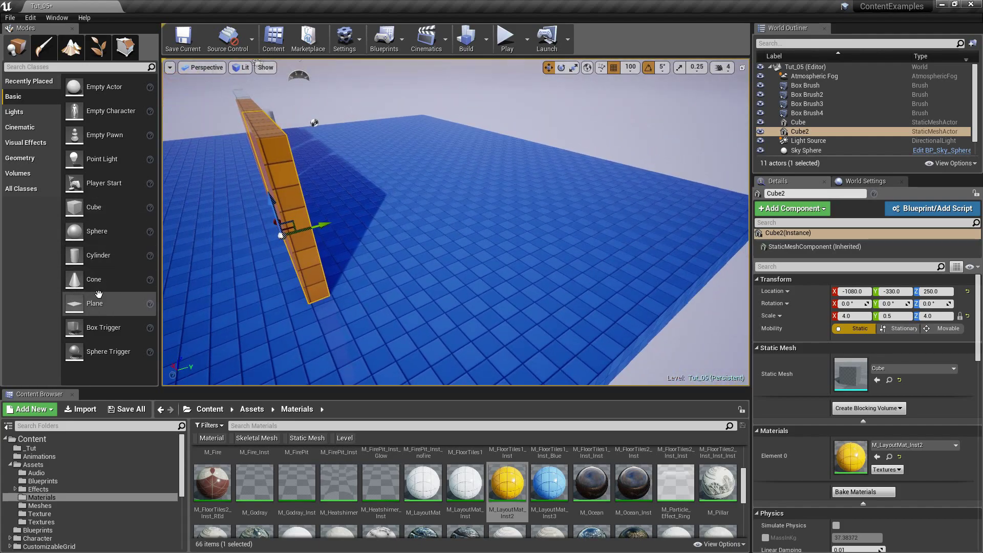
# Step: Place a basic cube on the blue floor beside the orange walls at X -1300, Y 200, Z 100
pyautogui.click(23, 127)
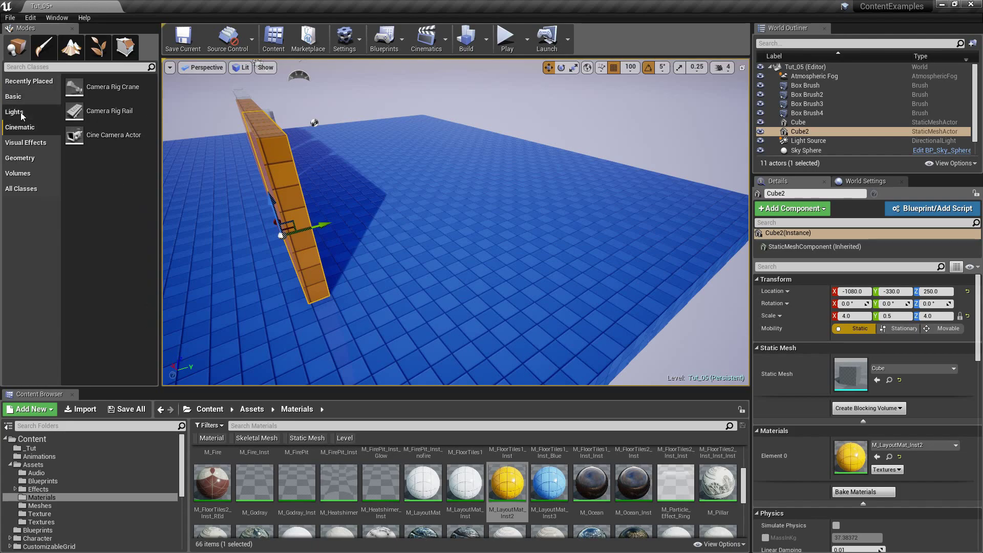
pyautogui.click(18, 112)
pyautogui.click(22, 158)
pyautogui.click(13, 96)
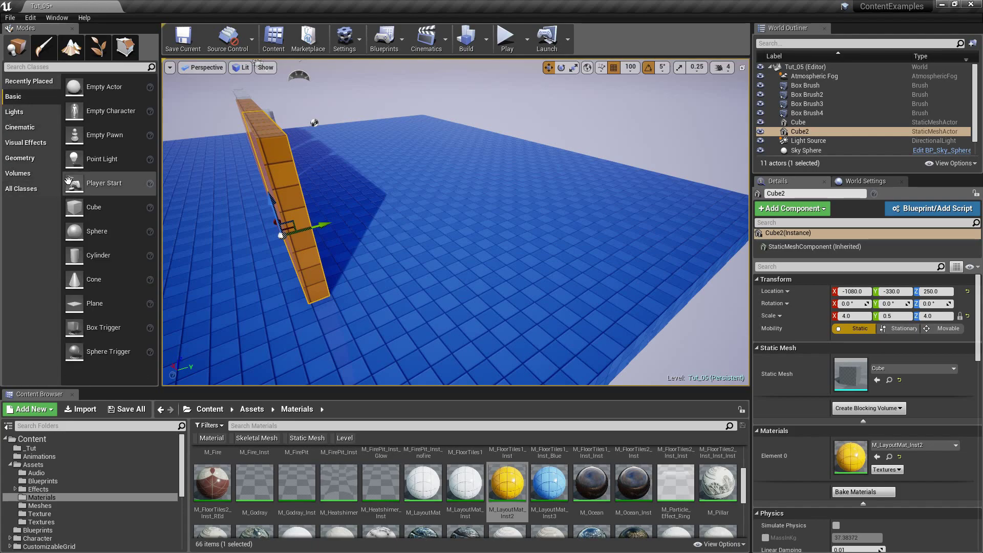
pyautogui.moveTo(99, 211); pyautogui.dragTo(486, 230)
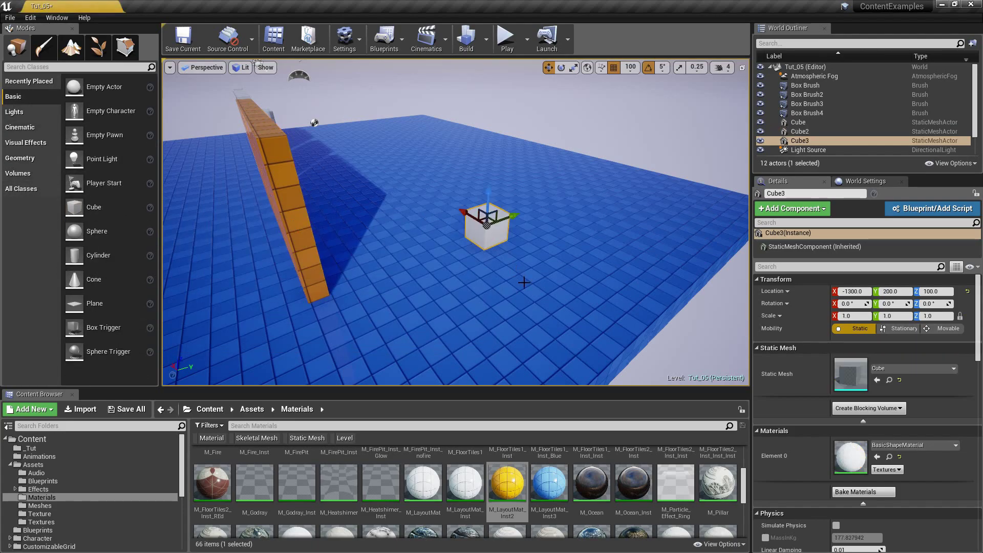
# Step: Scale the new cube uniformly to 2.0 and rest it on the floor at Z 150.5
pyautogui.click(864, 317)
pyautogui.write('2')
pyautogui.press('Tab')
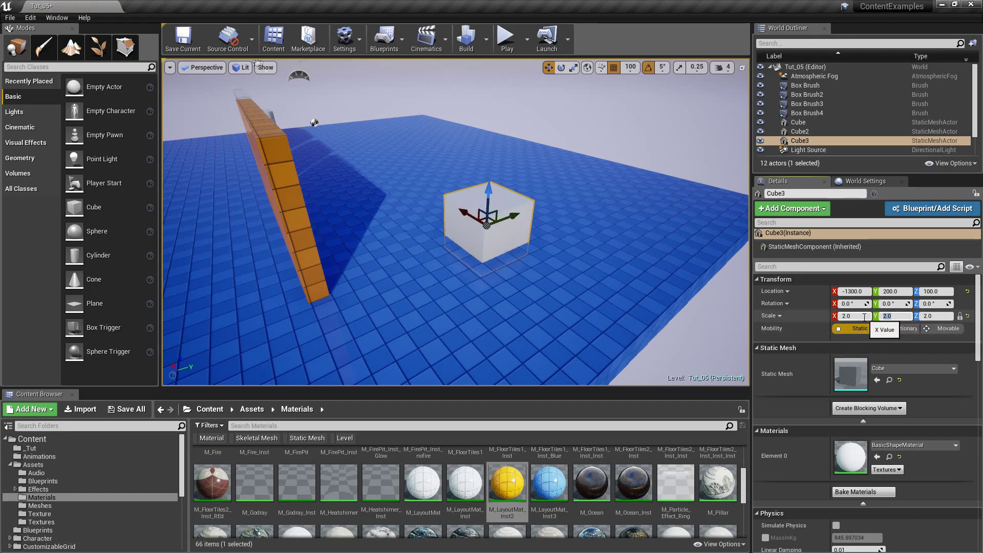
pyautogui.moveTo(487, 196); pyautogui.dragTo(487, 169)
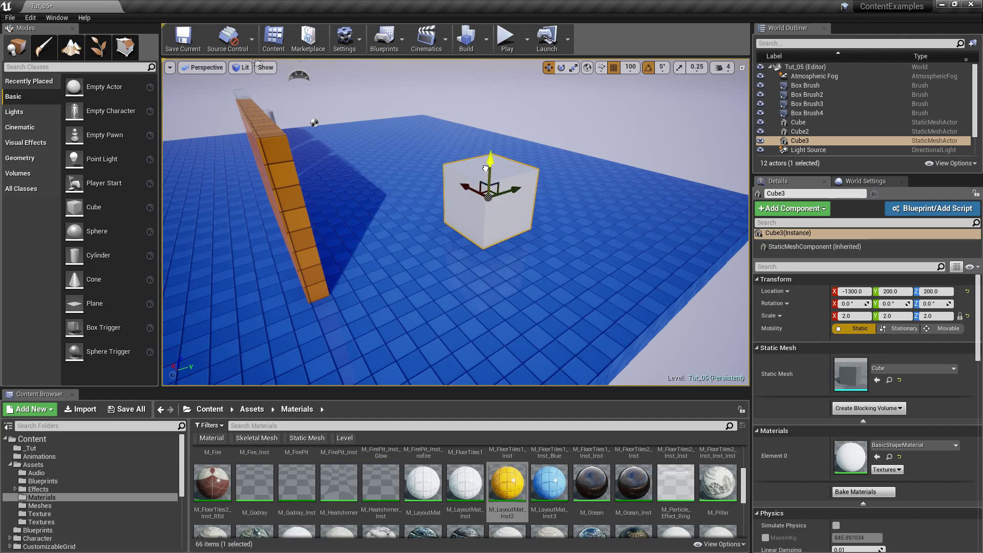
pyautogui.scroll(5, 538, 211)
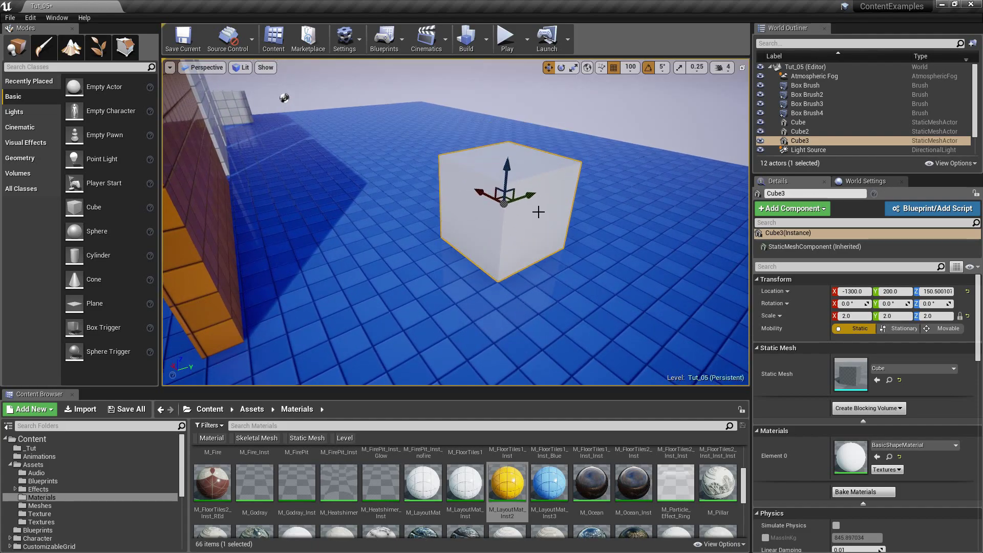
# Step: Place a basic cone on top of the white cube at X -1400, Y 100, Z 300
pyautogui.moveTo(610, 235); pyautogui.dragTo(621, 210, button='right')
pyautogui.press('w')
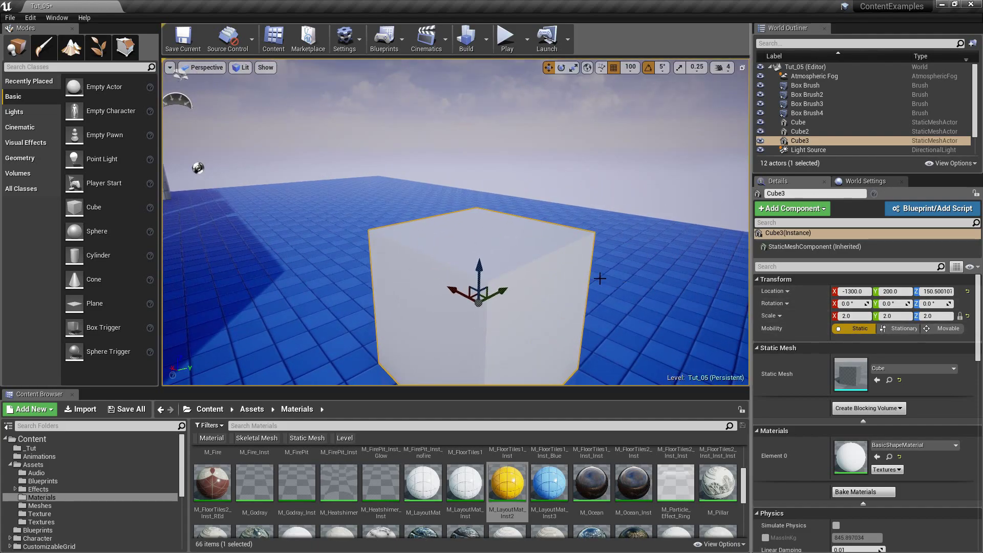
pyautogui.scroll(-5, 600, 279)
pyautogui.moveTo(104, 280); pyautogui.dragTo(475, 244)
pyautogui.press('w')
pyautogui.moveTo(500, 238); pyautogui.dragTo(500, 263, button='right')
pyautogui.press('s')
# Step: Rotate the cone 180 degrees so its tip points down and raise it to Z 400
pyautogui.press('r')
pyautogui.press('e')
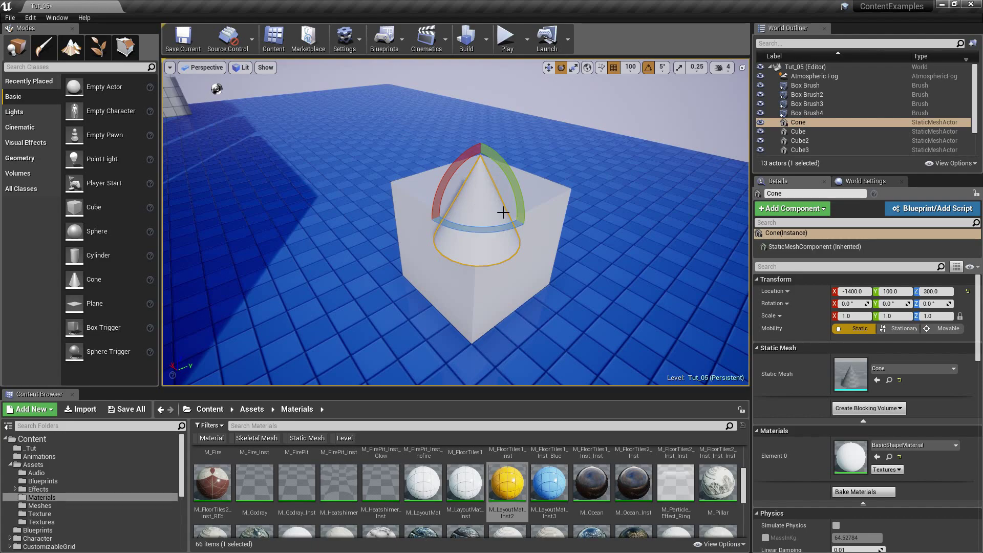
pyautogui.moveTo(500, 201); pyautogui.dragTo(527, 227)
pyautogui.press('w')
pyautogui.moveTo(502, 210); pyautogui.dragTo(492, 169, button='right')
pyautogui.press('w')
pyautogui.moveTo(460, 175); pyautogui.dragTo(463, 143)
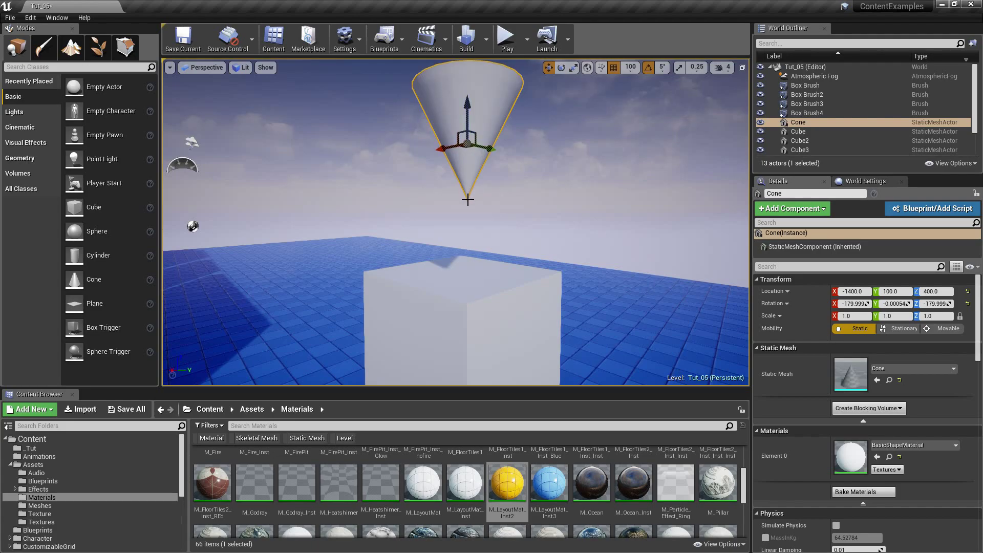
# Step: Turn off grid snapping for moving the cone
pyautogui.press('w')
pyautogui.moveTo(476, 191); pyautogui.dragTo(483, 199, button='right')
pyautogui.click(621, 67)
pyautogui.click(617, 67)
# Step: Place the inverted cone's temporary pivot on its tip vertex
pyautogui.press('d')
pyautogui.moveTo(433, 112); pyautogui.dragTo(348, 109, button='right')
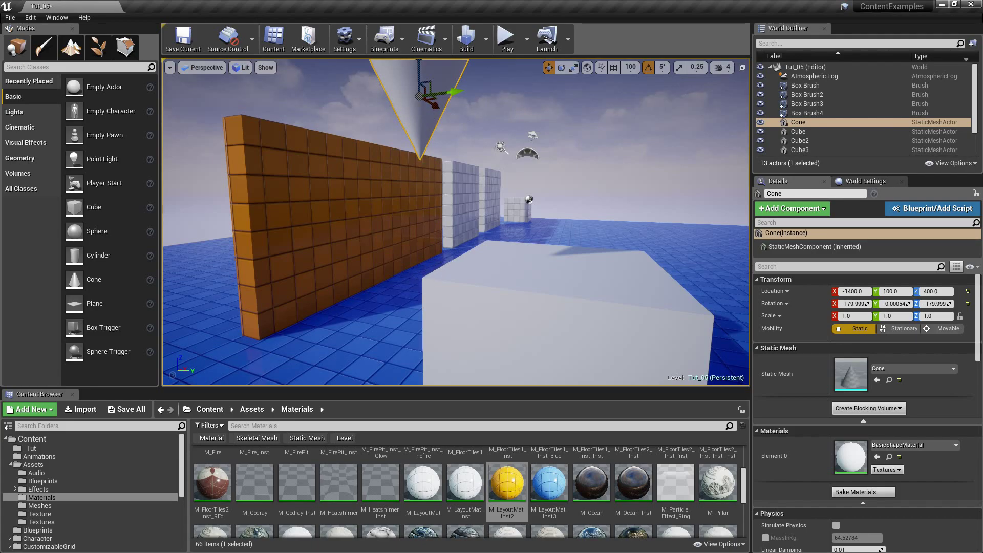
pyautogui.press('f')
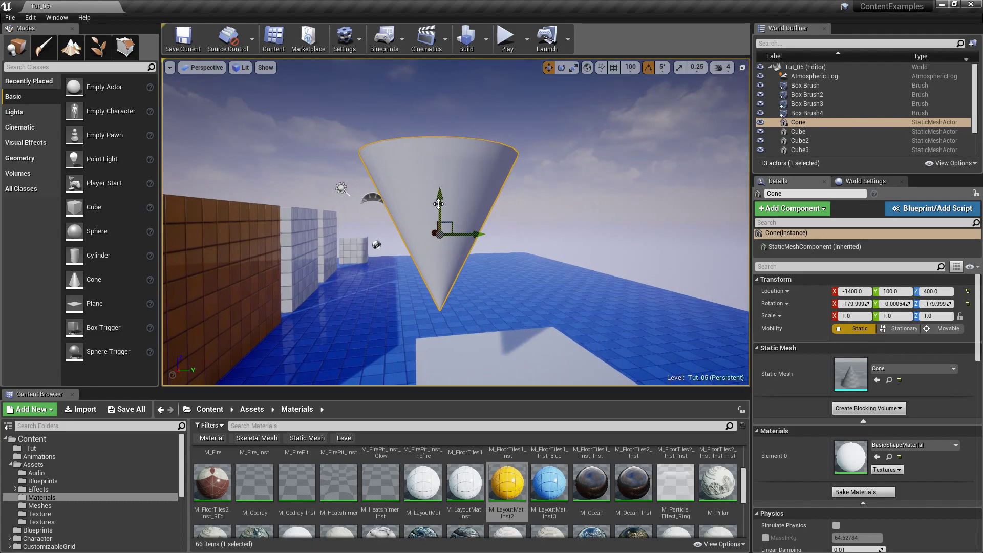
pyautogui.moveTo(440, 196); pyautogui.dragTo(455, 215, button='right')
pyautogui.press('s')
pyautogui.press('w')
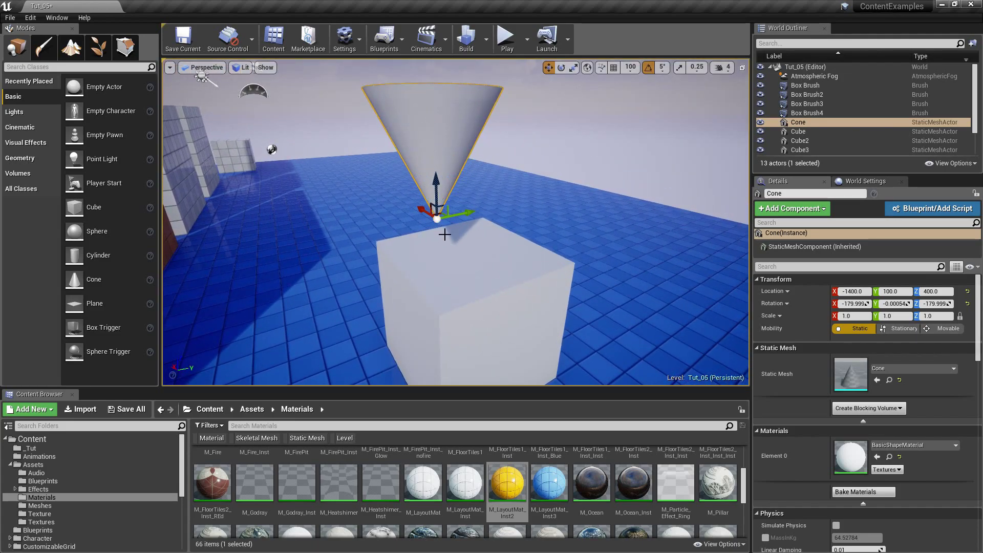
pyautogui.moveTo(449, 237); pyautogui.dragTo(444, 215, button='right')
pyautogui.press('w')
pyautogui.press('s')
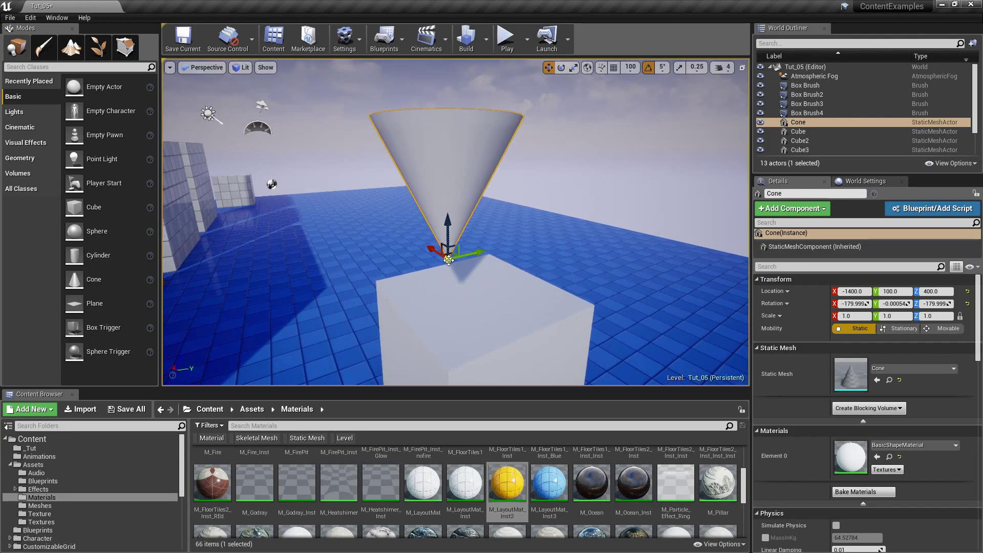
# Step: Store the tip pivot as the cone's pivot offset
pyautogui.moveTo(478, 139); pyautogui.dragTo(411, 207, button='middle')
pyautogui.press('s')
pyautogui.moveTo(403, 275); pyautogui.dragTo(380, 279, button='right')
pyautogui.press('w')
pyautogui.moveTo(300, 178); pyautogui.dragTo(332, 170, button='right')
pyautogui.press('s')
pyautogui.moveTo(412, 188)
pyautogui.mouseDown(button='right')
pyautogui.moveTo(453, 240)
pyautogui.moveTo(456, 197)
pyautogui.moveTo(417, 217)
pyautogui.moveTo(427, 233)
pyautogui.moveTo(419, 197)
pyautogui.mouseUp(button='right')
pyautogui.press('a')
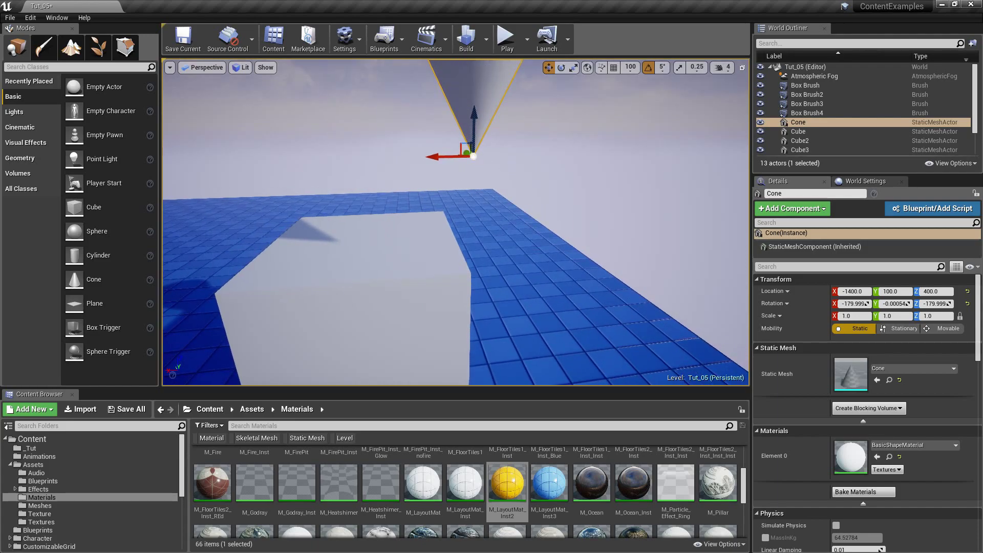
pyautogui.moveTo(475, 164); pyautogui.dragTo(455, 152, button='right')
pyautogui.rightClick(491, 93)
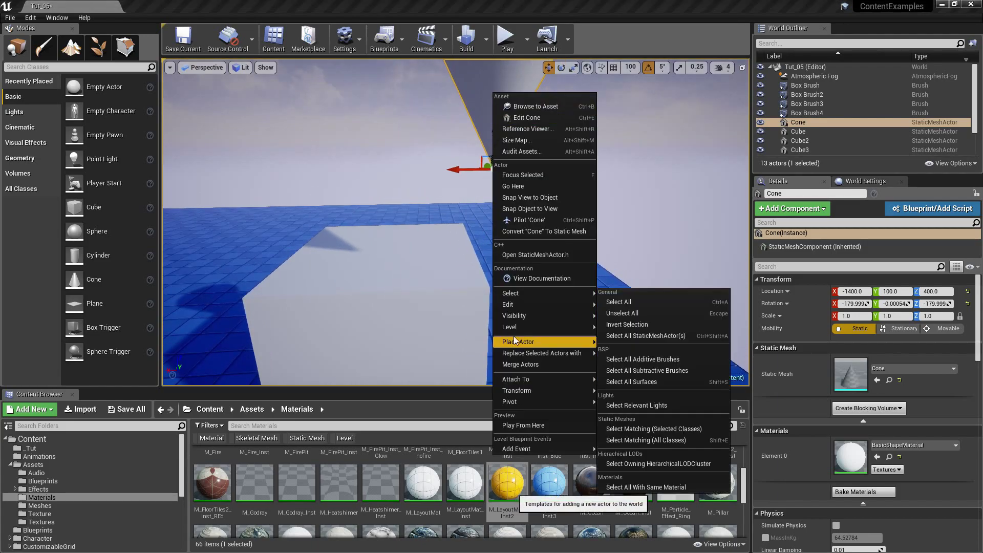
pyautogui.moveTo(535, 404)
pyautogui.click(573, 401)
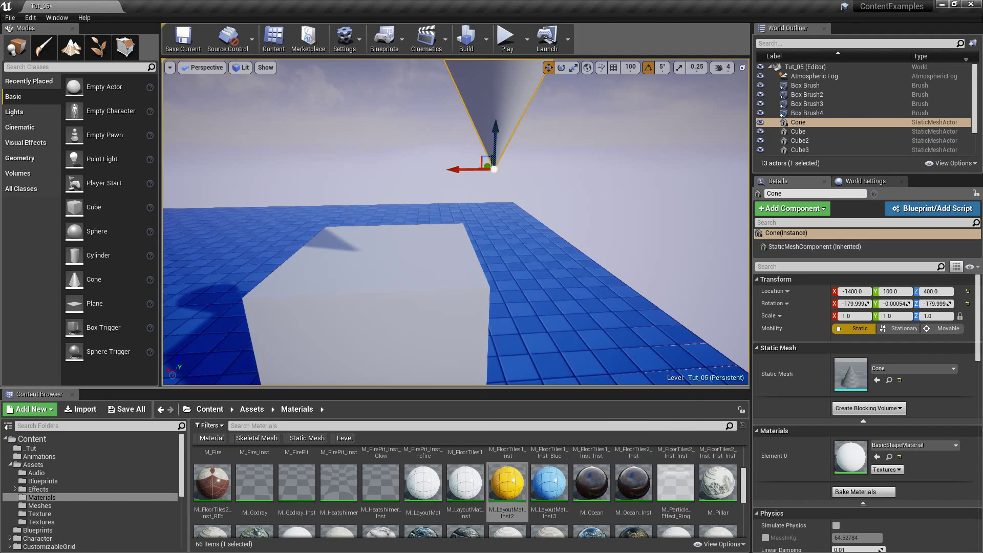
# Step: Vertex-snap the cone by its tip pivot along the cube, ending on the top corner at X -1200, Y 100, Z 300.5
pyautogui.moveTo(508, 307); pyautogui.dragTo(500, 281, button='right')
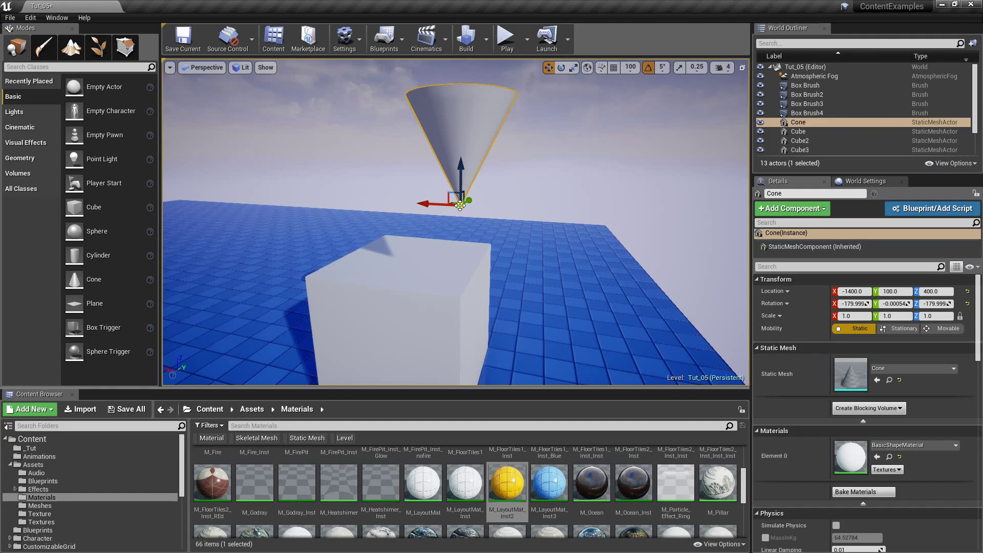
pyautogui.moveTo(460, 205); pyautogui.dragTo(457, 264)
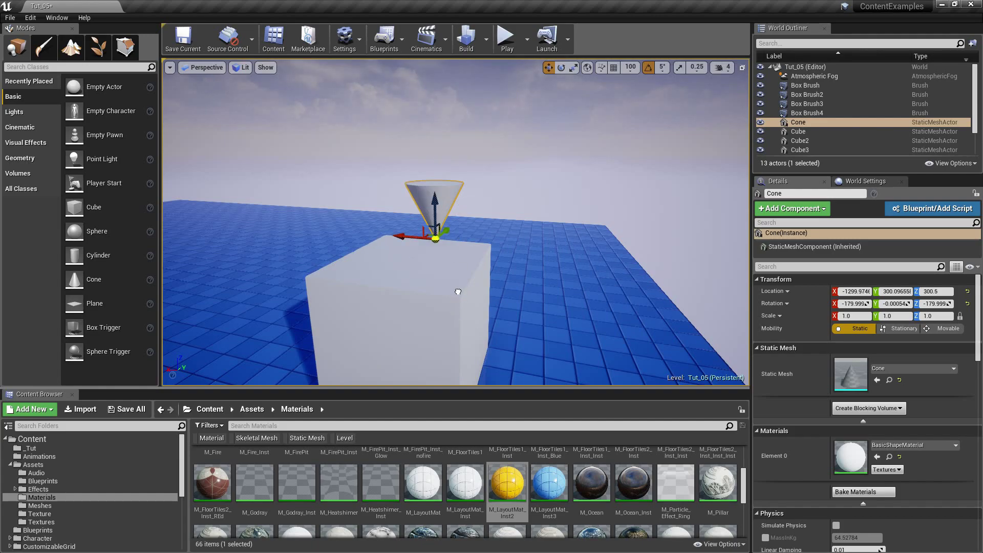
pyautogui.moveTo(459, 290); pyautogui.dragTo(472, 276, button='right')
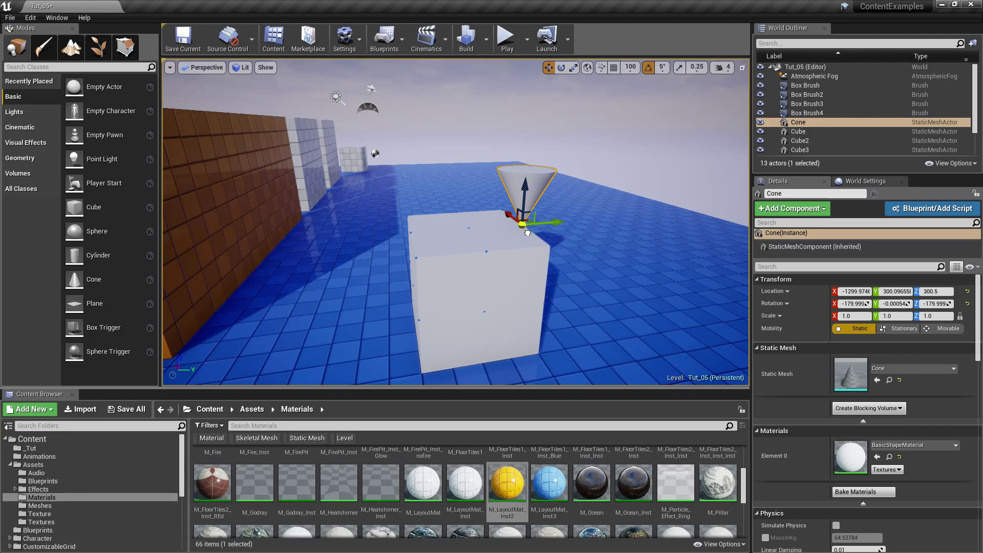
pyautogui.moveTo(529, 225); pyautogui.dragTo(411, 208)
pyautogui.moveTo(411, 197); pyautogui.dragTo(404, 225, button='right')
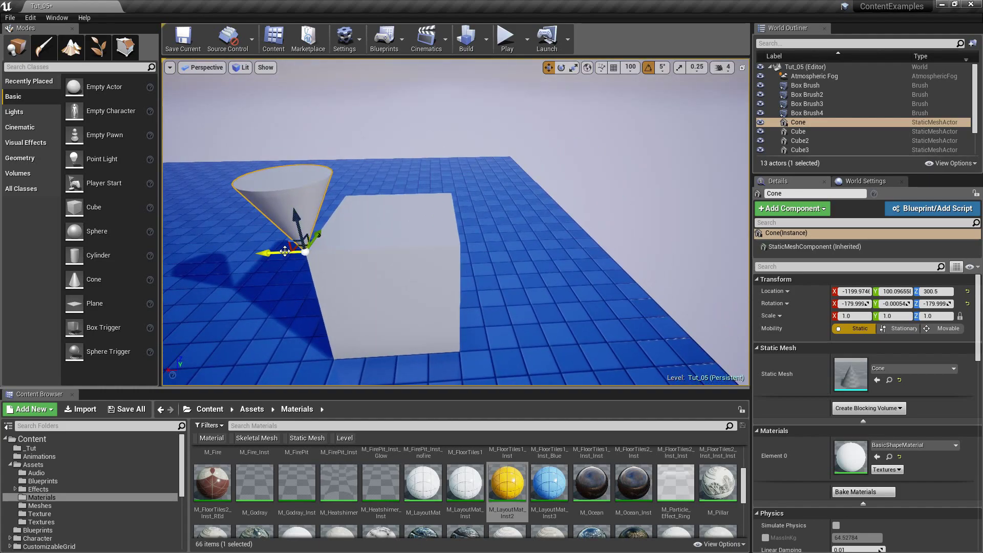
# Step: Duplicate the cone along X and vertex-snap the copy's tip around the cube, ending on the top edge midpoint at X -1400, Y 200
pyautogui.keyDown('alt'); pyautogui.moveTo(282, 252); pyautogui.dragTo(398, 232); pyautogui.keyUp('alt')
pyautogui.moveTo(461, 251); pyautogui.dragTo(435, 253, button='right')
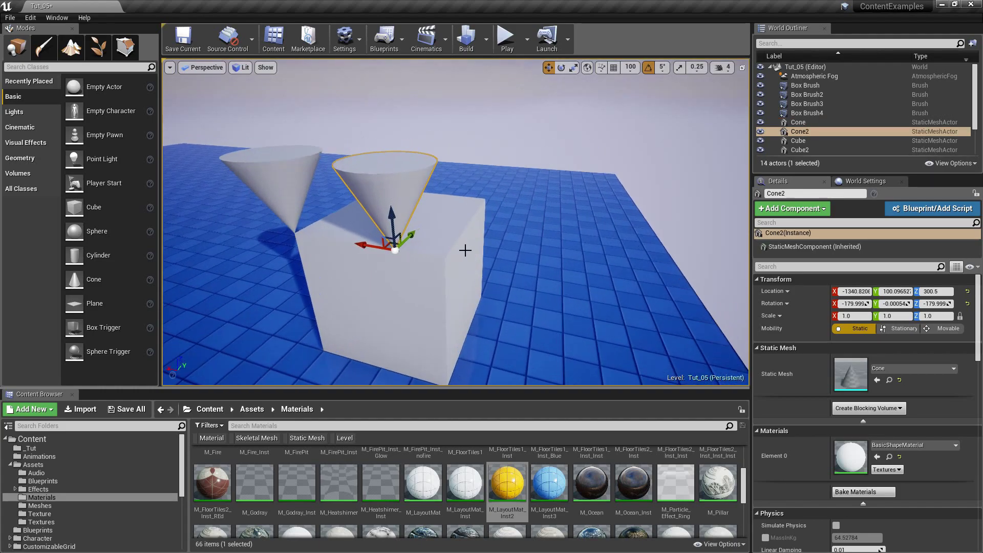
pyautogui.moveTo(398, 252); pyautogui.dragTo(427, 257)
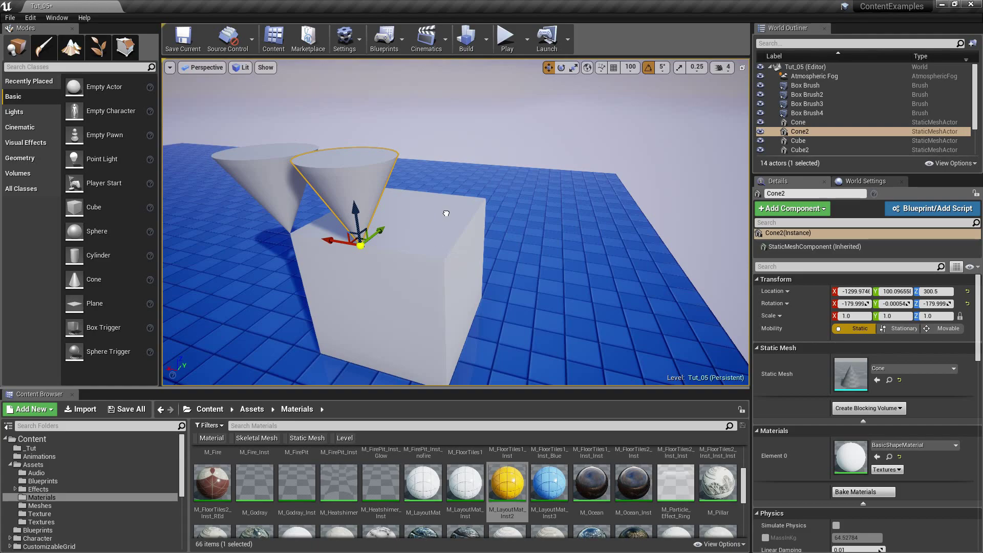
pyautogui.moveTo(450, 210); pyautogui.dragTo(433, 265)
pyautogui.moveTo(431, 218); pyautogui.dragTo(406, 253)
pyautogui.moveTo(480, 271); pyautogui.dragTo(471, 270)
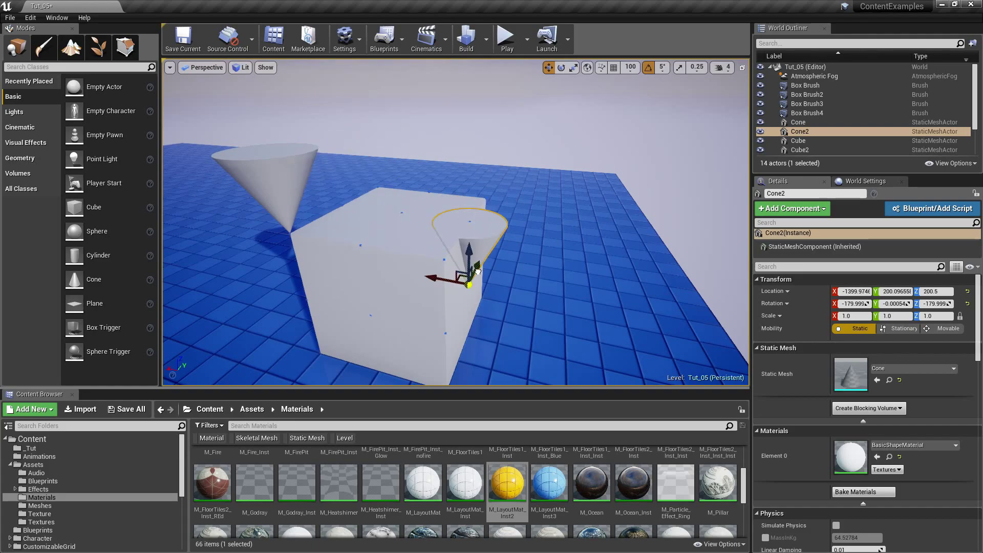
pyautogui.moveTo(431, 253); pyautogui.dragTo(380, 264, button='right')
pyautogui.moveTo(473, 257); pyautogui.dragTo(442, 183)
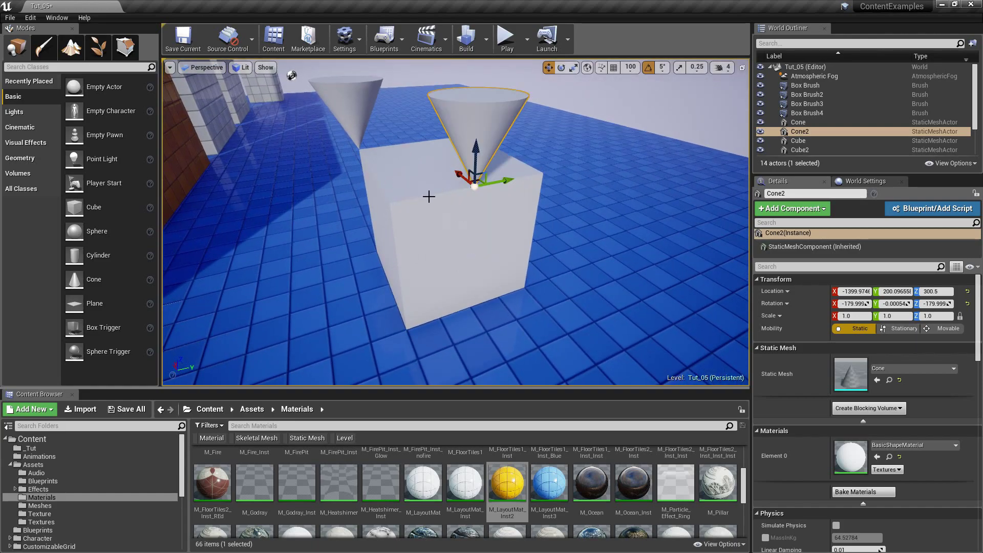
# Step: Vertex-snap the duplicate cone's tip to the cube's top corner at X -1400, Y 100, Z 300.5
pyautogui.moveTo(481, 114); pyautogui.dragTo(469, 158, button='right')
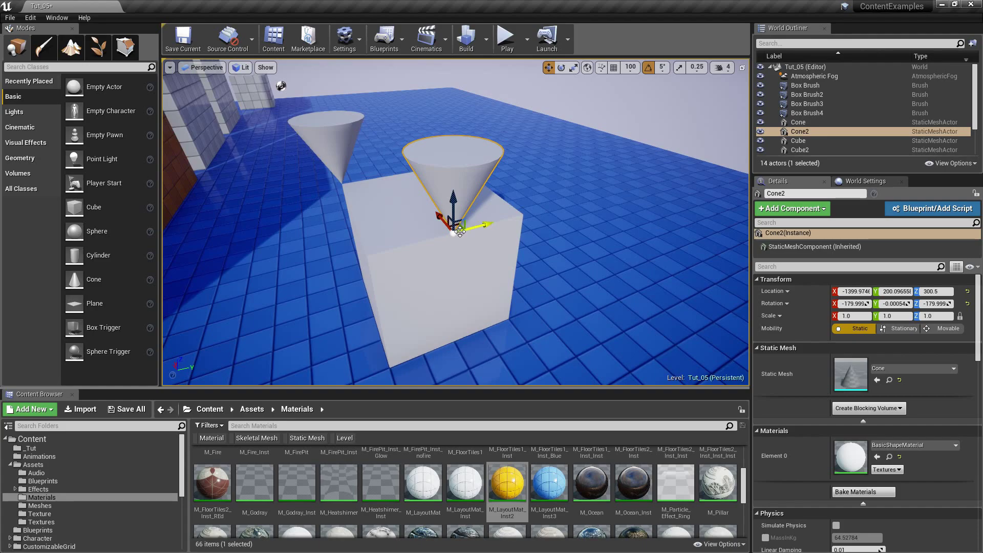
pyautogui.moveTo(396, 241); pyautogui.dragTo(345, 254)
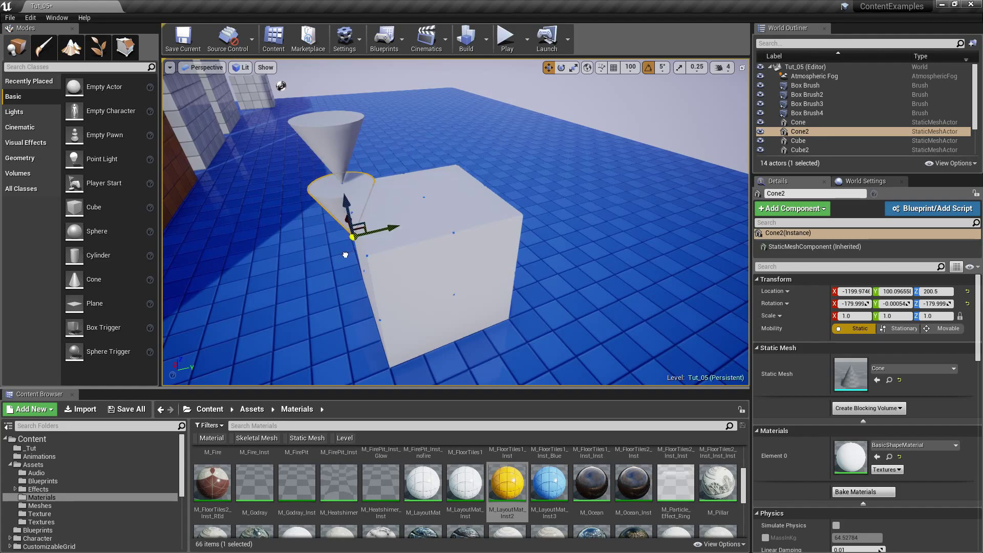
pyautogui.moveTo(378, 238); pyautogui.dragTo(365, 283, button='right')
pyautogui.moveTo(395, 284); pyautogui.dragTo(571, 236)
pyautogui.moveTo(573, 257); pyautogui.dragTo(440, 256, button='right')
pyautogui.keyDown('alt'); pyautogui.moveTo(461, 246); pyautogui.dragTo(445, 246); pyautogui.keyUp('alt')
pyautogui.keyDown('alt'); pyautogui.moveTo(451, 281); pyautogui.dragTo(543, 282); pyautogui.keyUp('alt')
pyautogui.moveTo(582, 239); pyautogui.dragTo(585, 269, button='right')
pyautogui.hotkey('ctrl', 'z')
pyautogui.hotkey('ctrl', 'z')
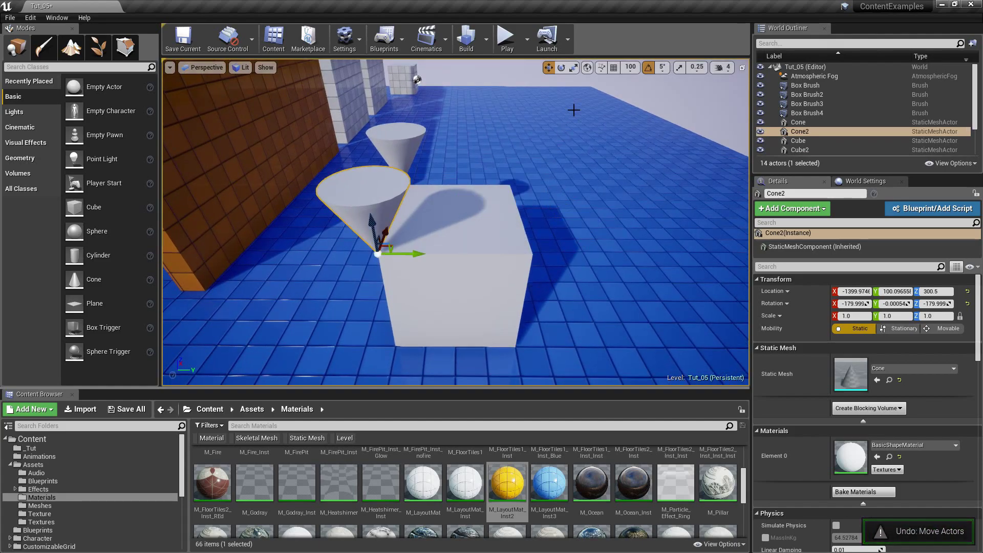
# Step: Using 100-unit grid snapping, duplicate the corner cone along Y to the cube's top corner at Y 300
pyautogui.scroll(-3, 614, 110)
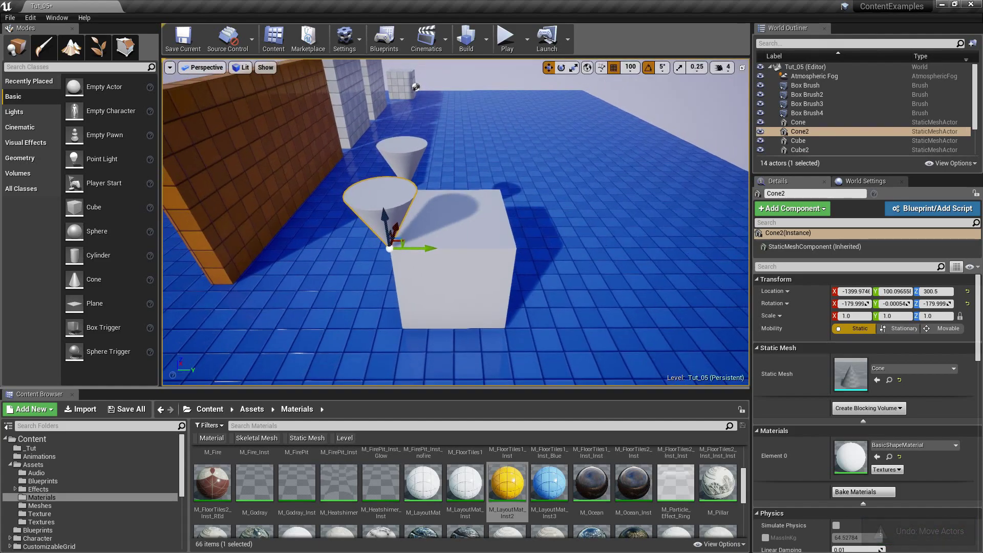
pyautogui.keyDown('alt'); pyautogui.moveTo(423, 248); pyautogui.dragTo(550, 249); pyautogui.keyUp('alt')
pyautogui.press('d')
pyautogui.moveTo(544, 250); pyautogui.dragTo(435, 251, button='right')
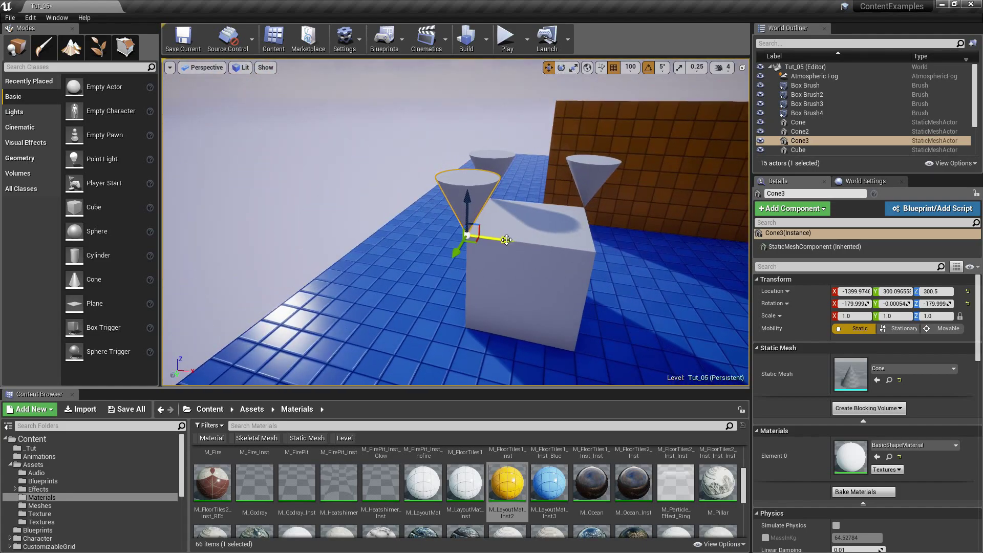
# Step: Duplicate the new corner cone along X to the cube's remaining top corner at X -1200, Y 300
pyautogui.keyDown('alt'); pyautogui.moveTo(506, 240); pyautogui.dragTo(646, 256); pyautogui.keyUp('alt')
pyautogui.press('d')
pyautogui.moveTo(647, 256); pyautogui.dragTo(235, 253, button='right')
pyautogui.press('s')
pyautogui.press('d')
pyautogui.keyDown('alt'); pyautogui.moveTo(399, 220); pyautogui.dragTo(553, 254); pyautogui.keyUp('alt')
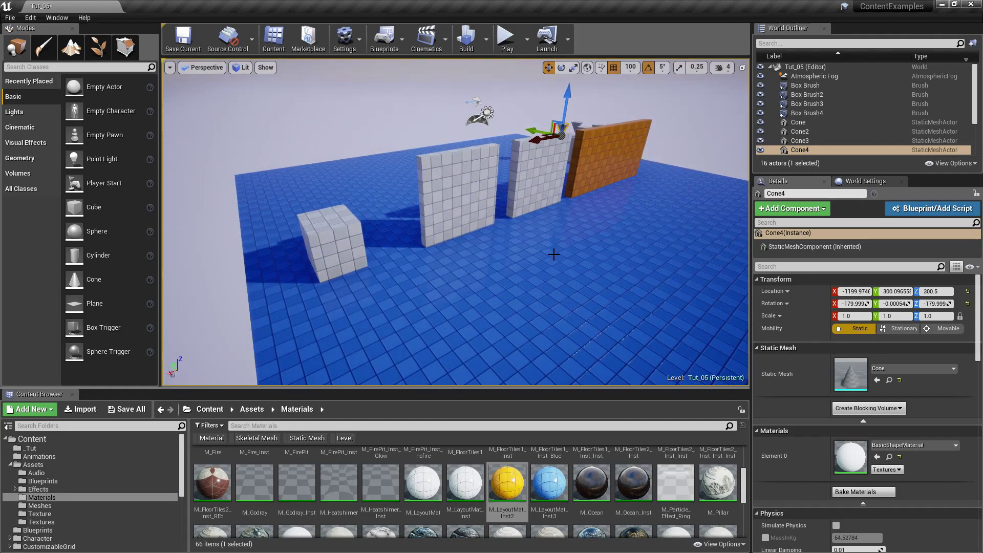